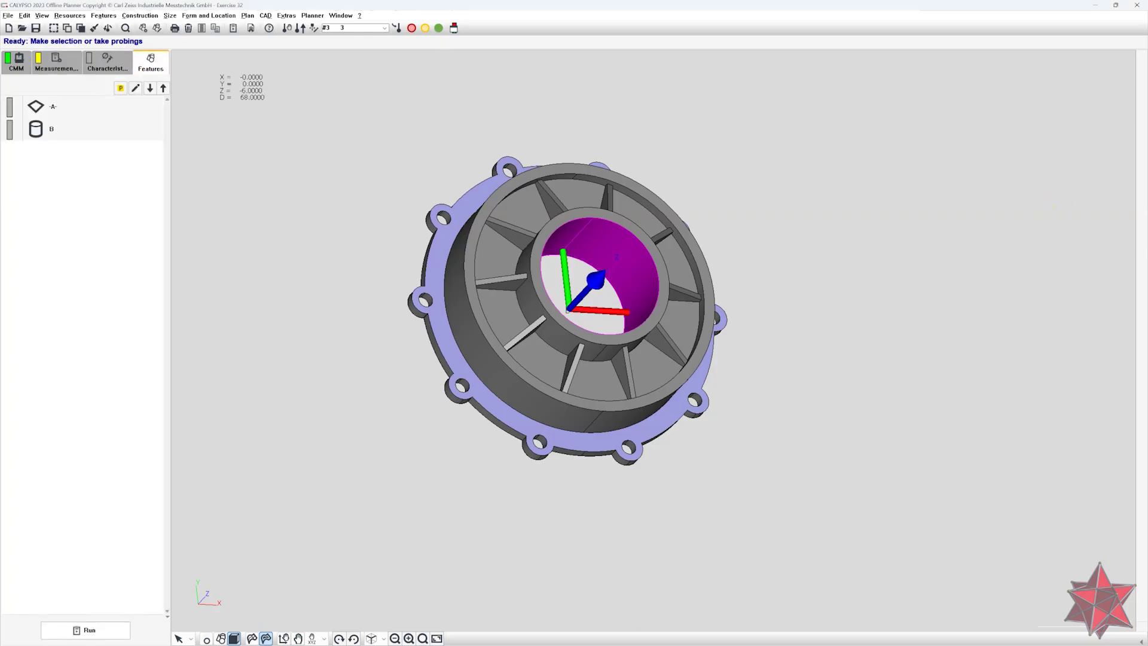
- Switch to the Exercise 32 drawing PDF
{"action": "key", "text": "alt+Tab"}
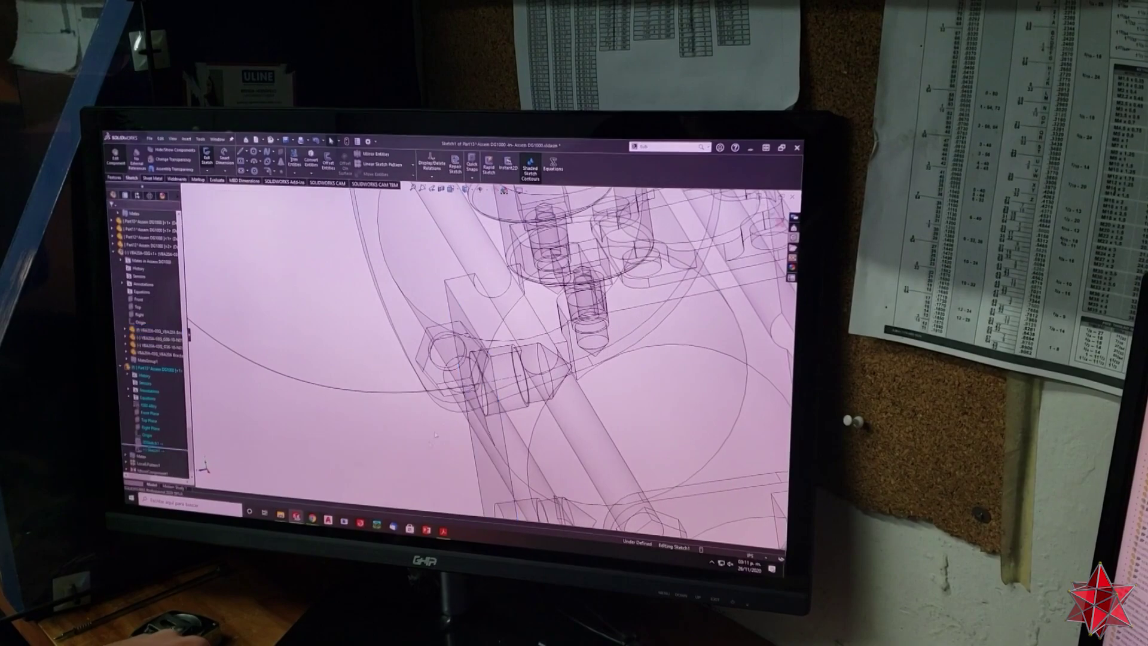
{"action": "left_click", "coordinate": [478, 360]}
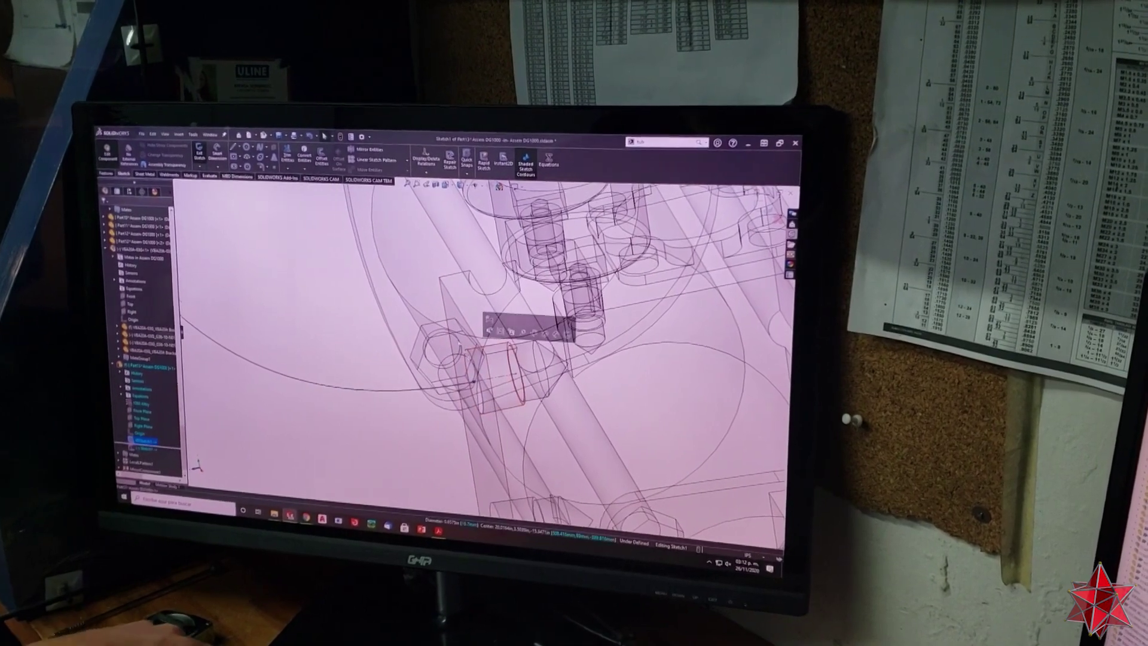
{"action": "scroll", "coordinate": [424, 434], "scroll_direction": "down", "scroll_amount": 5}
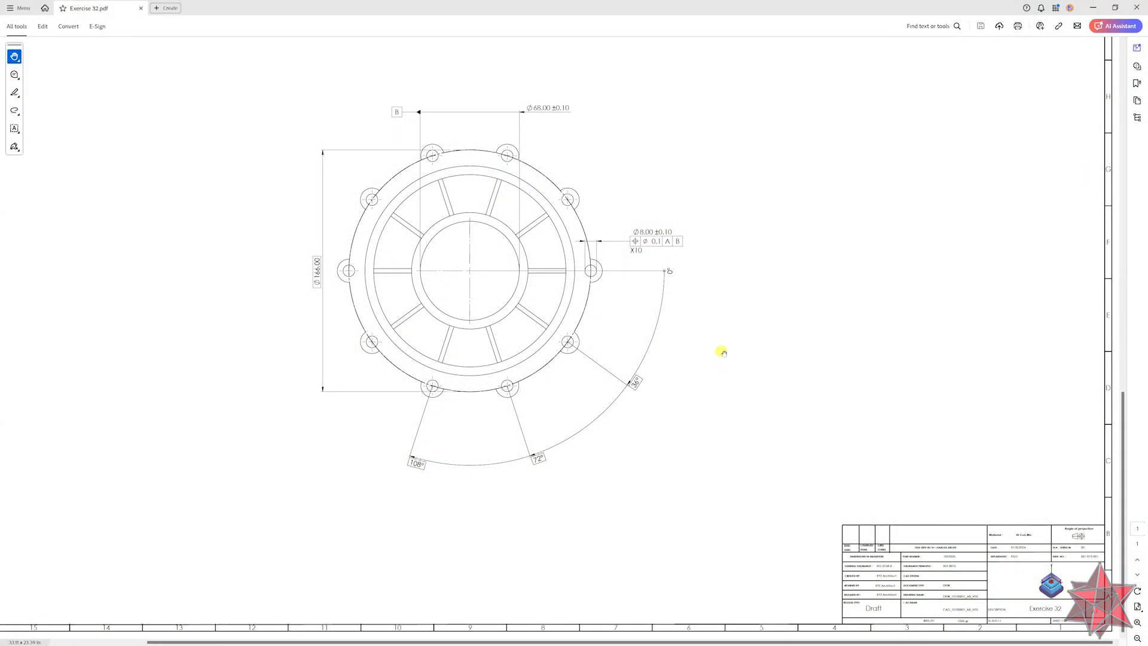
- Examine the flange hole callouts and angular spacing in the Exercise 32 drawing, and return to the CALYPSO measurement plan
{"action": "left_click_drag", "start_coordinate": [723, 351], "coordinate": [842, 464]}
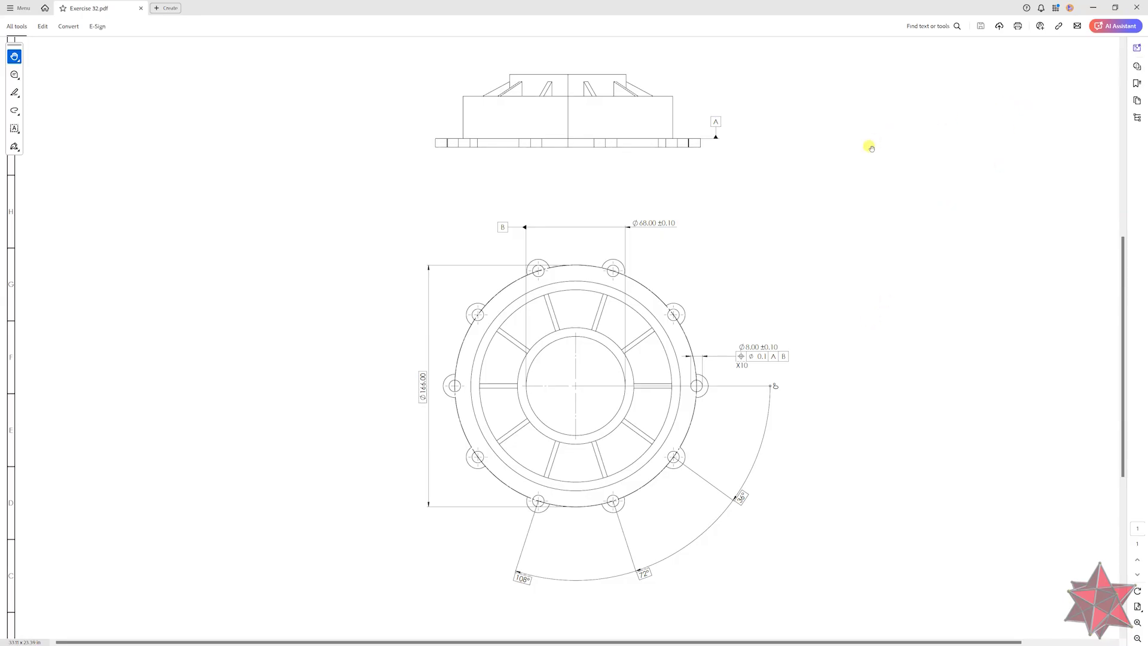
{"action": "left_click", "coordinate": [1093, 7]}
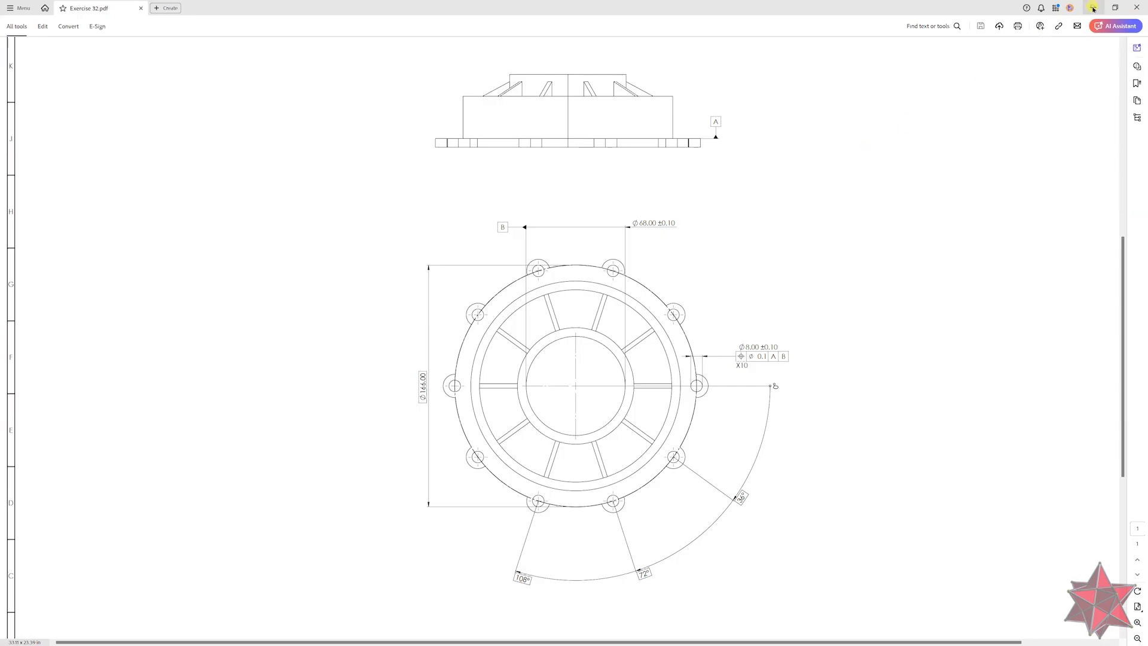
- Extract a circle feature from one of the small flange holes on the CAD model and open its definition
{"action": "right_click_drag", "start_coordinate": [801, 303], "coordinate": [804, 324]}
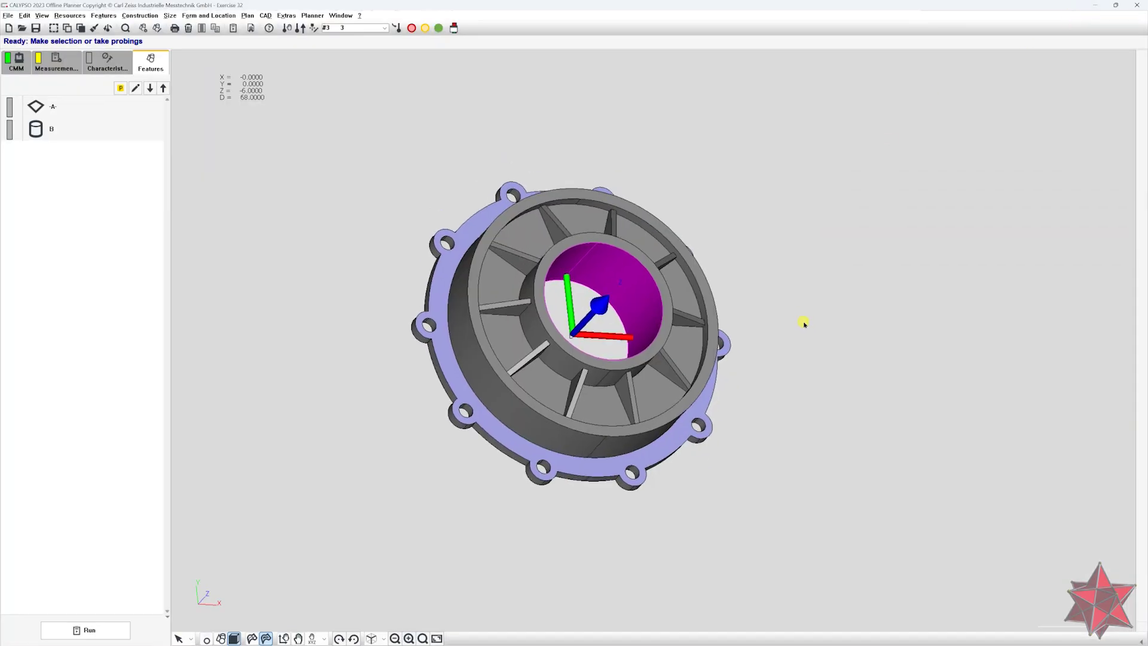
{"action": "scroll", "coordinate": [798, 327], "scroll_direction": "up", "scroll_amount": 5}
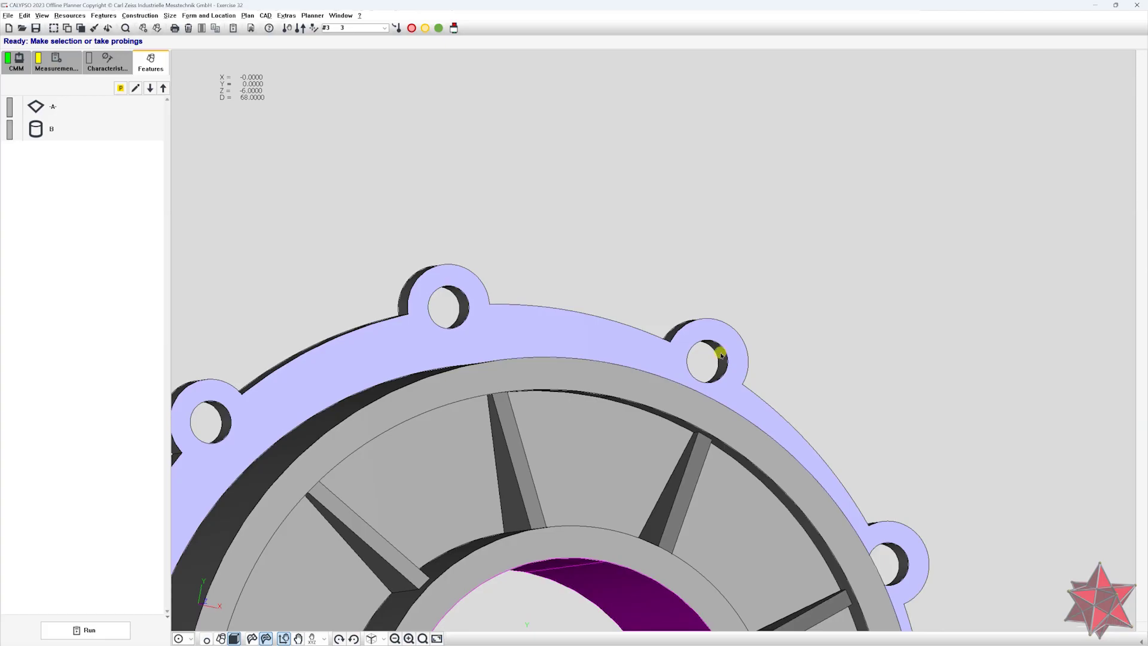
{"action": "left_click", "coordinate": [722, 356]}
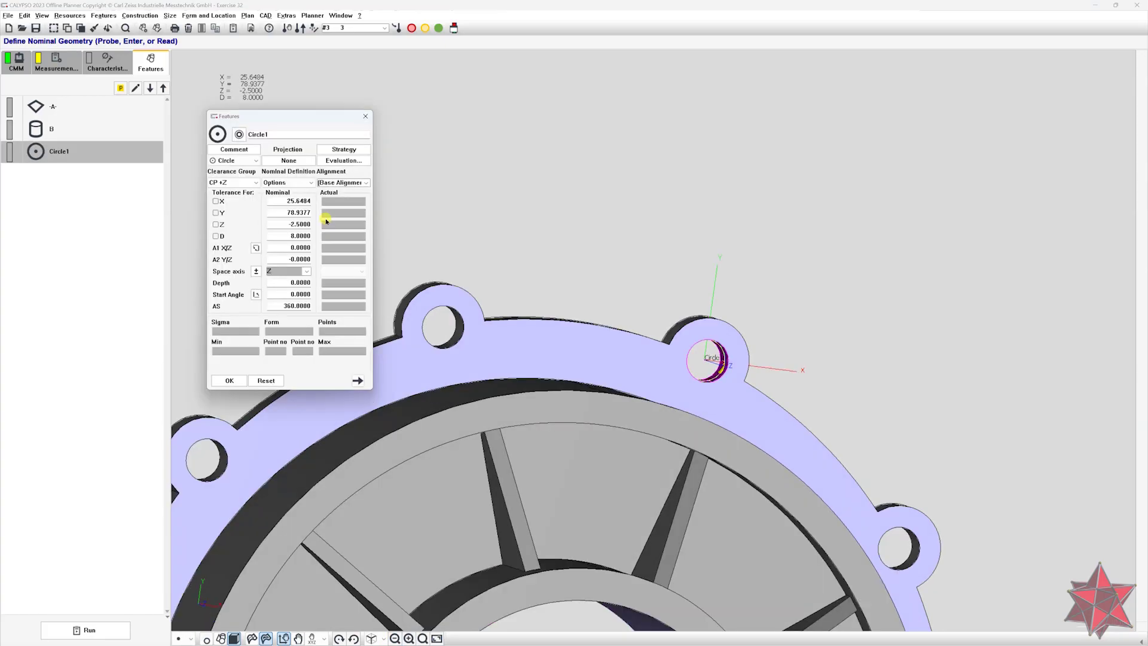
- Choose Pattern as the circle's nominal definition and bring the whole flange into view beside the pattern selection
{"action": "left_click", "coordinate": [293, 183]}
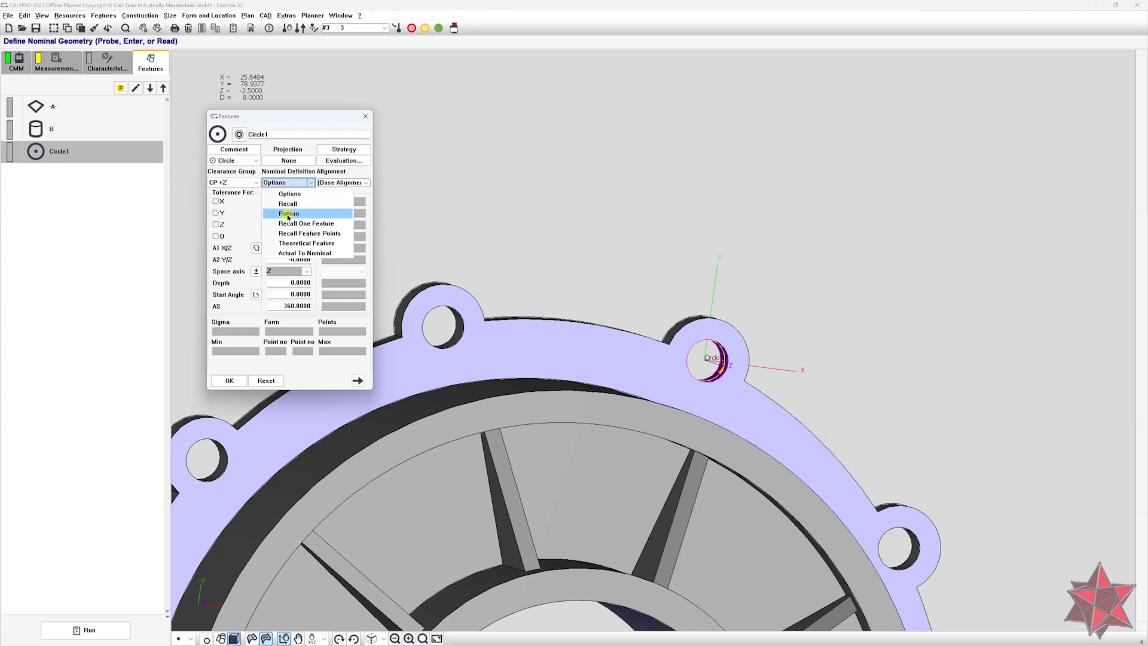
{"action": "left_click", "coordinate": [311, 214]}
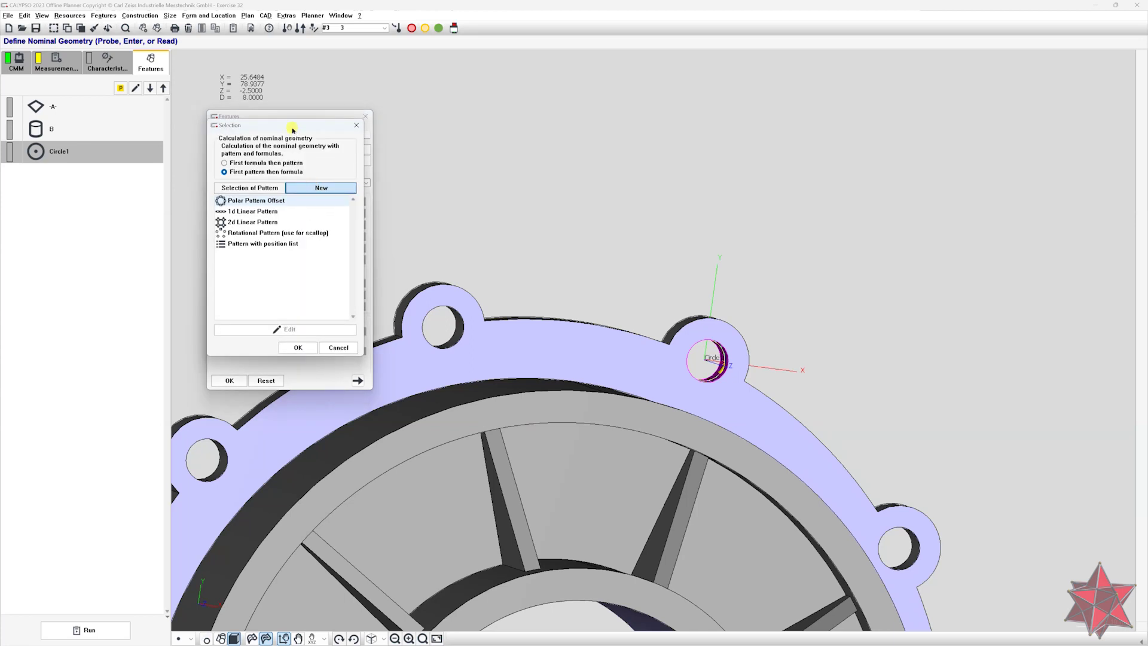
{"action": "left_click_drag", "start_coordinate": [317, 128], "coordinate": [378, 127]}
{"action": "scroll", "coordinate": [601, 476], "scroll_direction": "down", "scroll_amount": 5}
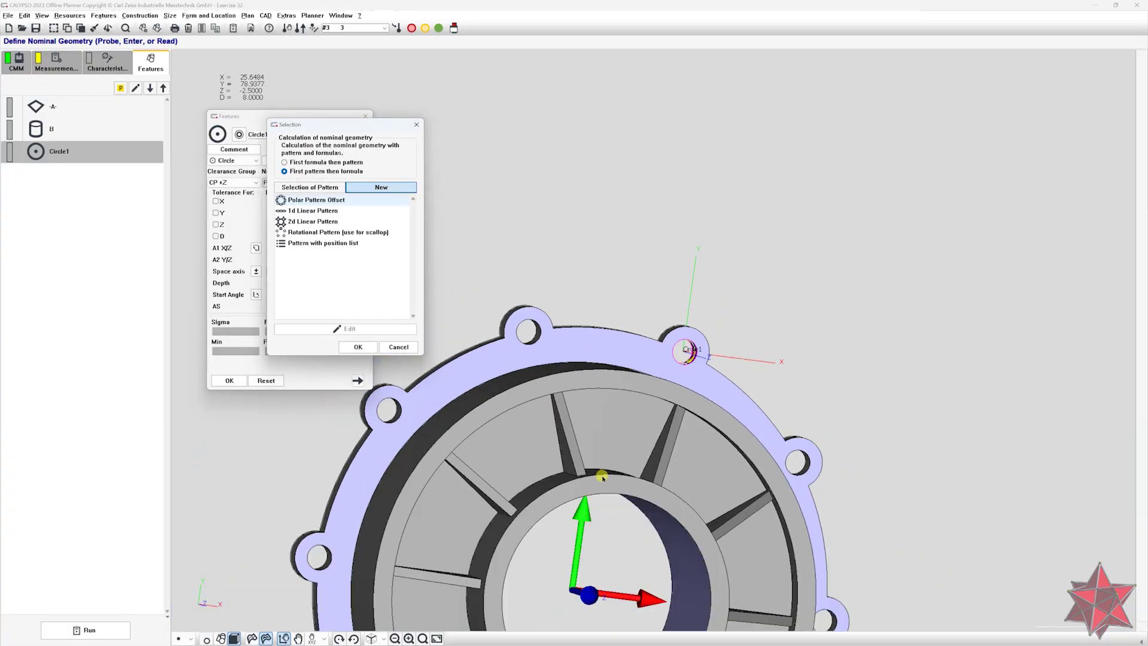
{"action": "right_click_drag", "start_coordinate": [692, 225], "coordinate": [755, 77]}
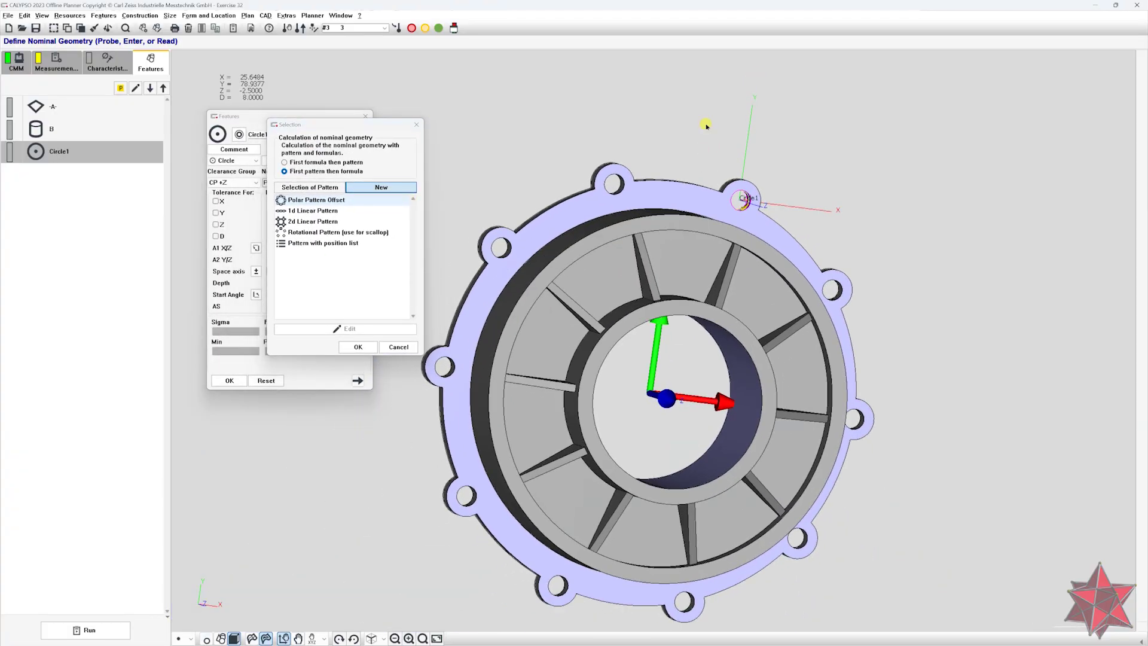
{"action": "middle_click_drag", "start_coordinate": [601, 257], "coordinate": [586, 251]}
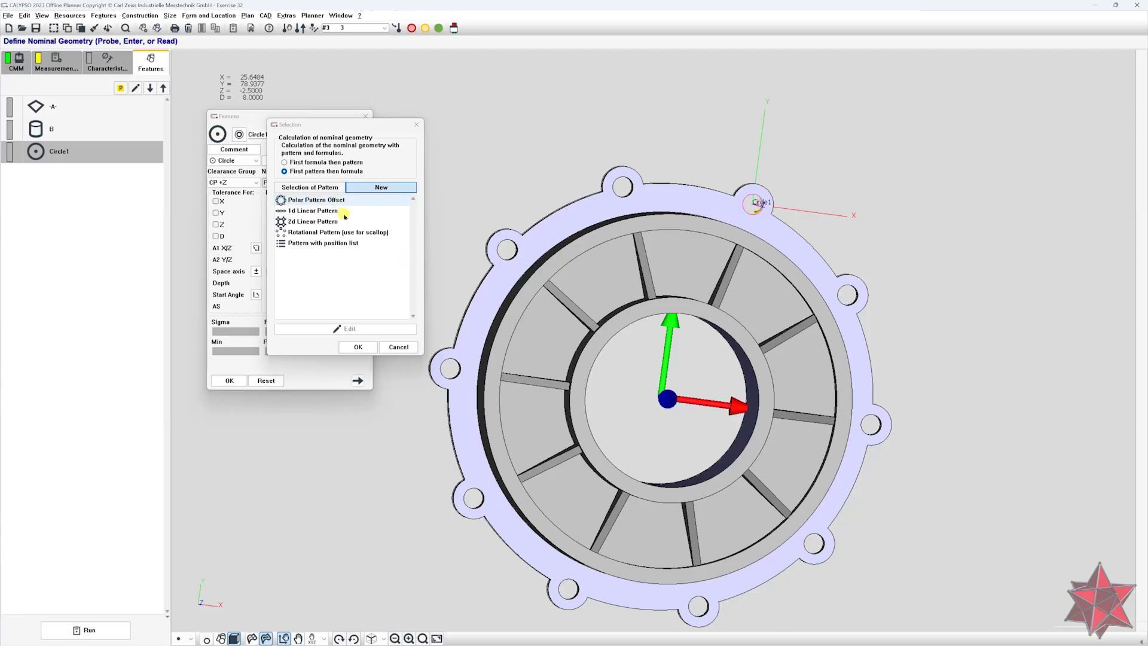
- Review the available new pattern types, including 1d Linear, 2d Linear, Rotational and Pattern with position list
{"action": "left_click", "coordinate": [303, 214]}
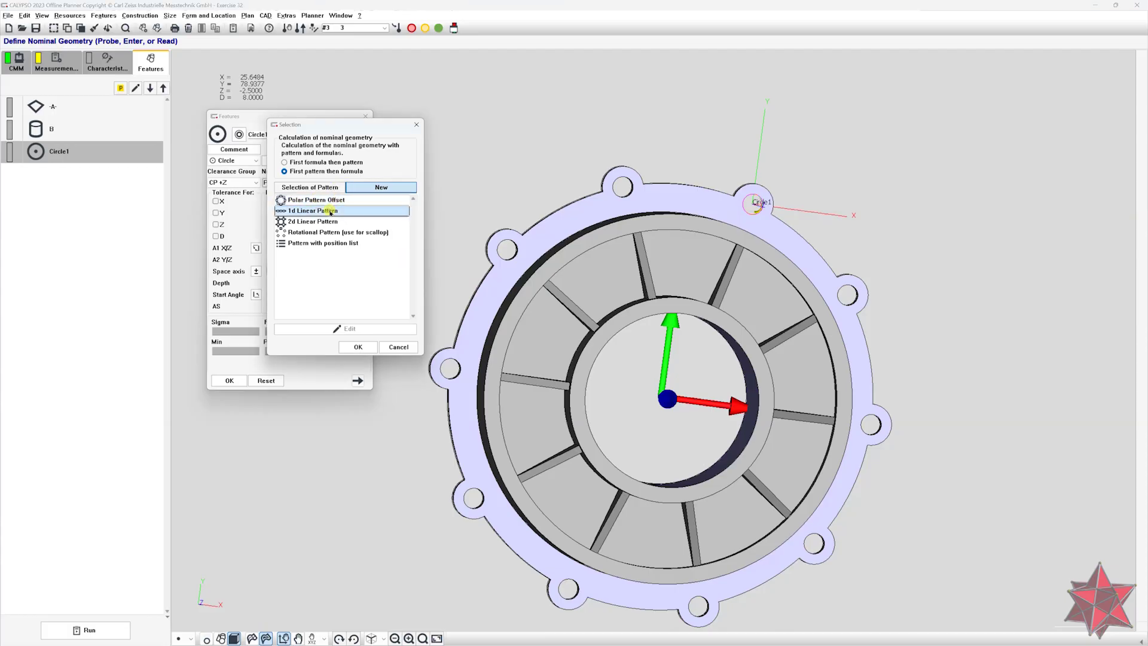
{"action": "left_click", "coordinate": [292, 223]}
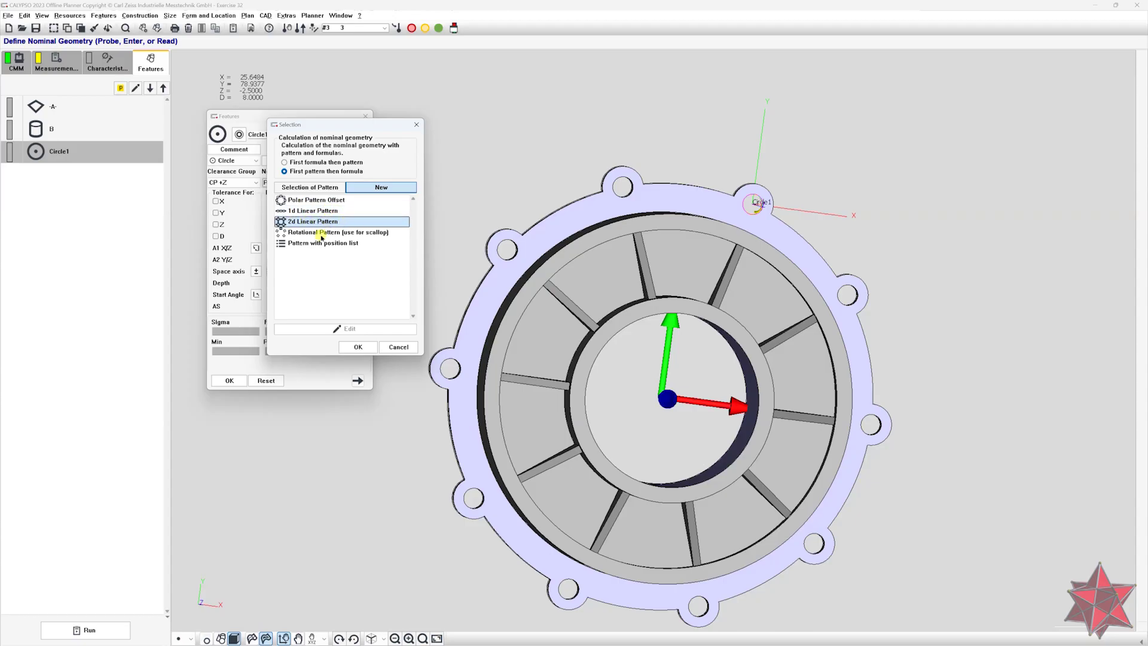
{"action": "left_click", "coordinate": [321, 233]}
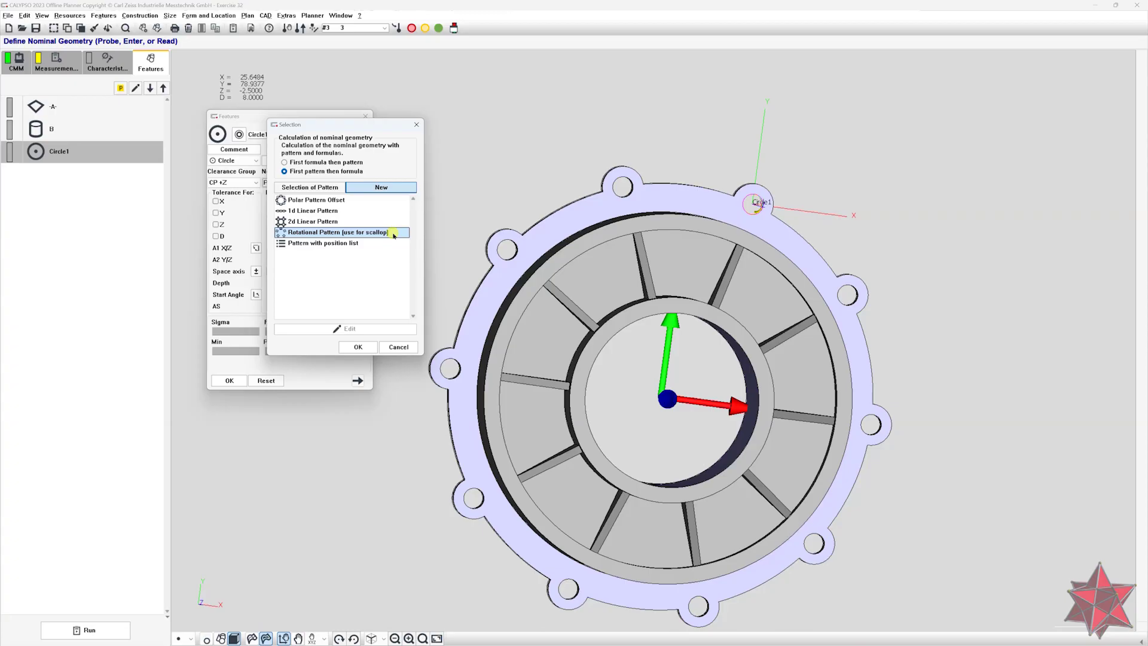
{"action": "left_click", "coordinate": [332, 243]}
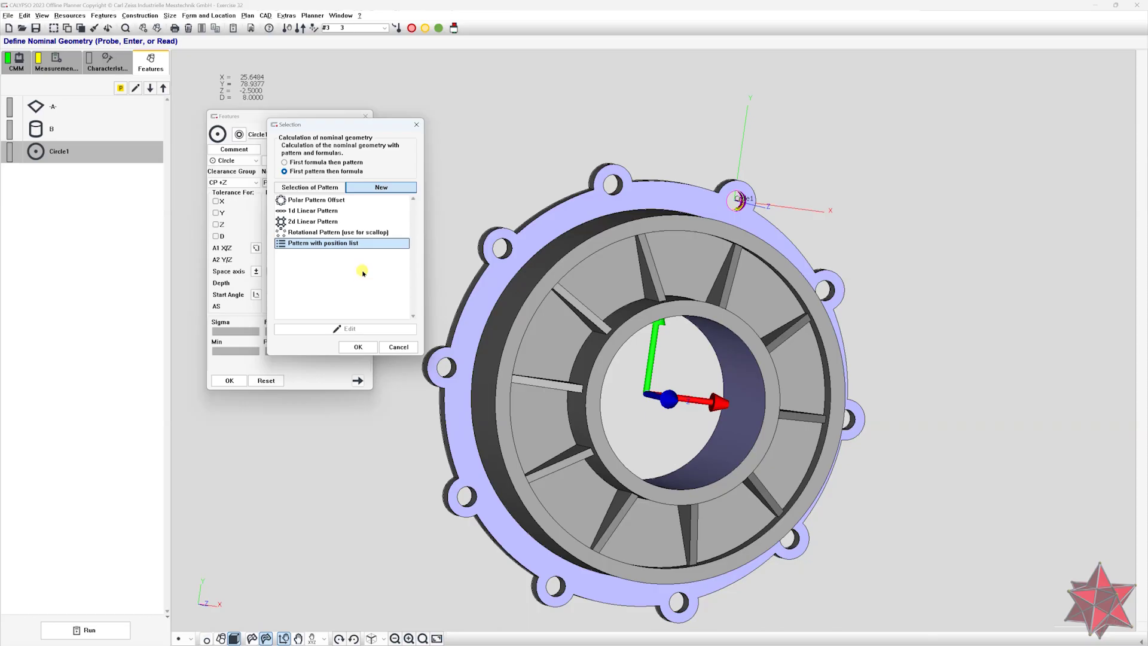
{"action": "left_click", "coordinate": [320, 200]}
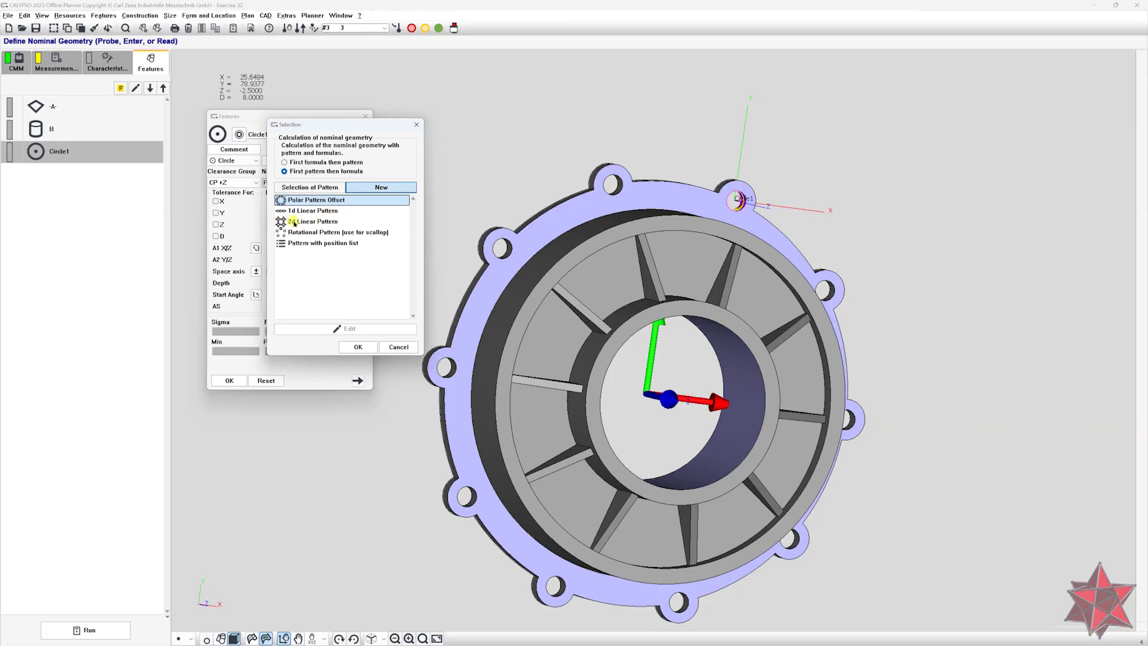
{"action": "left_click", "coordinate": [298, 222]}
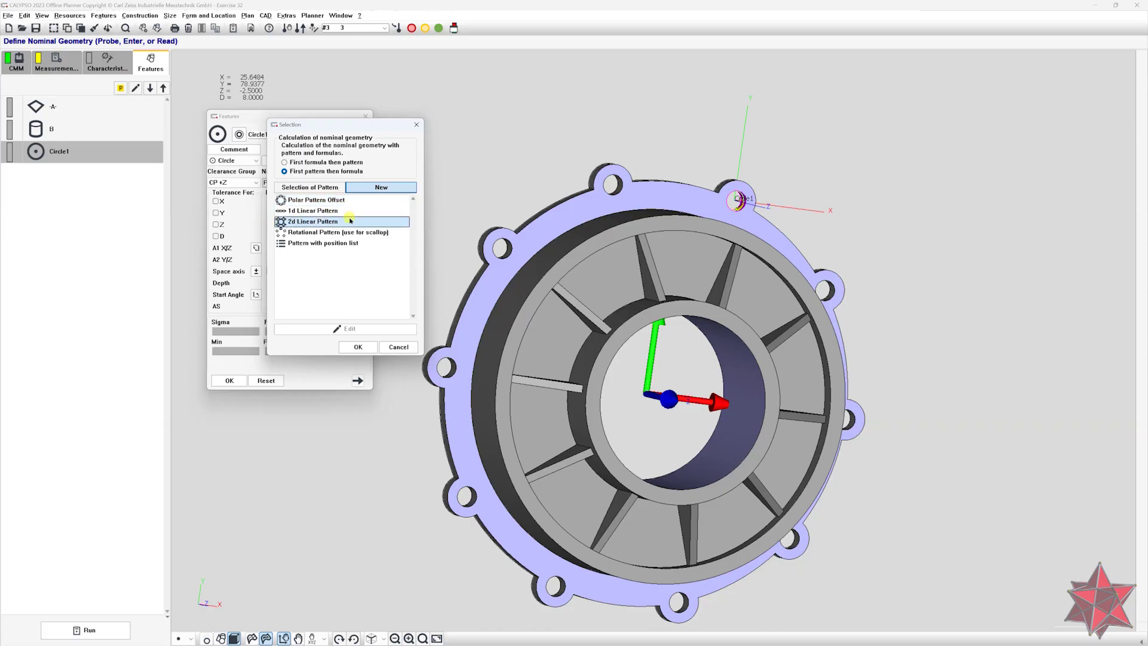
- Create a new Polar Pattern Offset for the circle and move its settings dialog clear of the model
{"action": "left_click", "coordinate": [317, 200]}
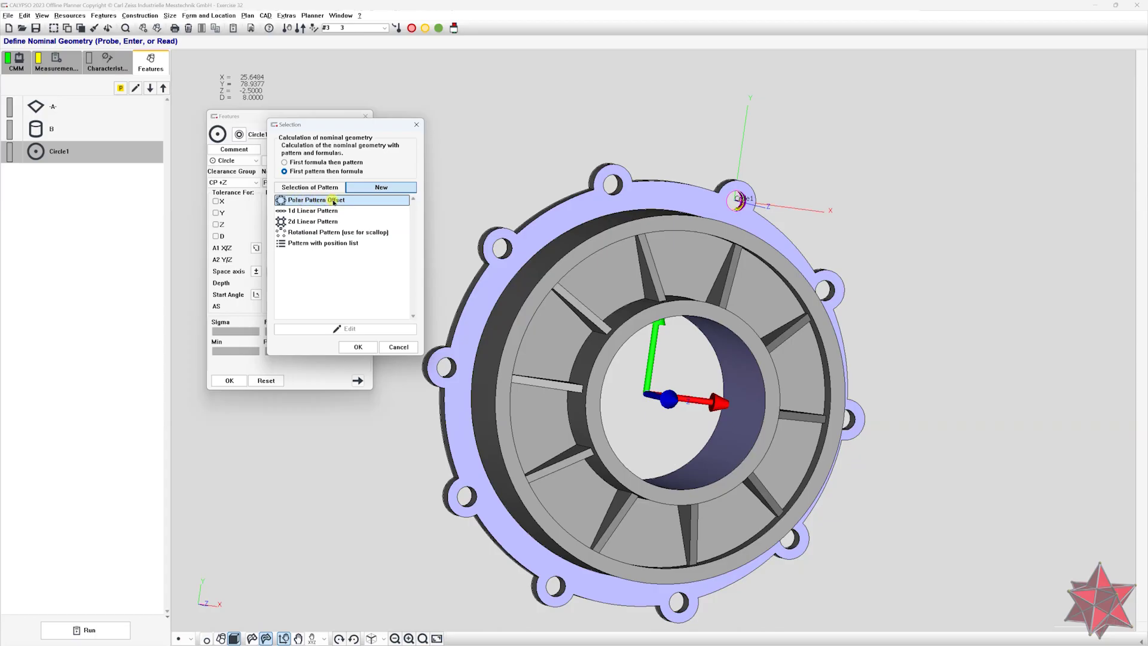
{"action": "double_click", "coordinate": [334, 200]}
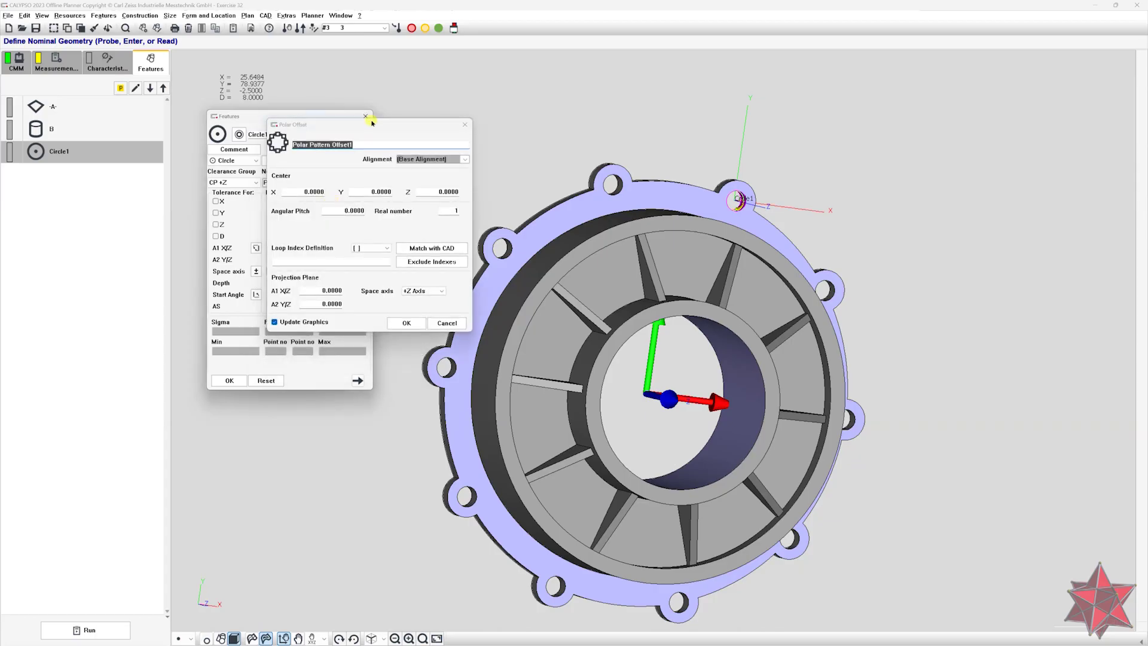
{"action": "left_click_drag", "start_coordinate": [369, 126], "coordinate": [314, 122]}
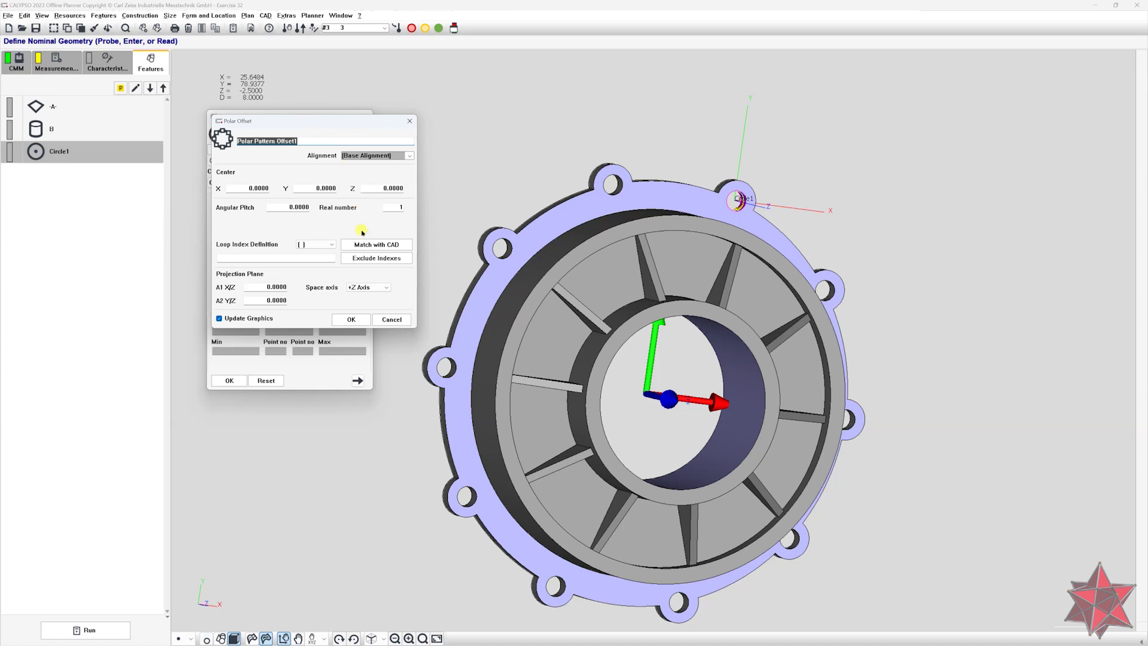
- Check the hole spacing in the drawing, and set the polar pattern's angular pitch to 36 and real number to 10
{"action": "key", "text": "alt+Tab"}
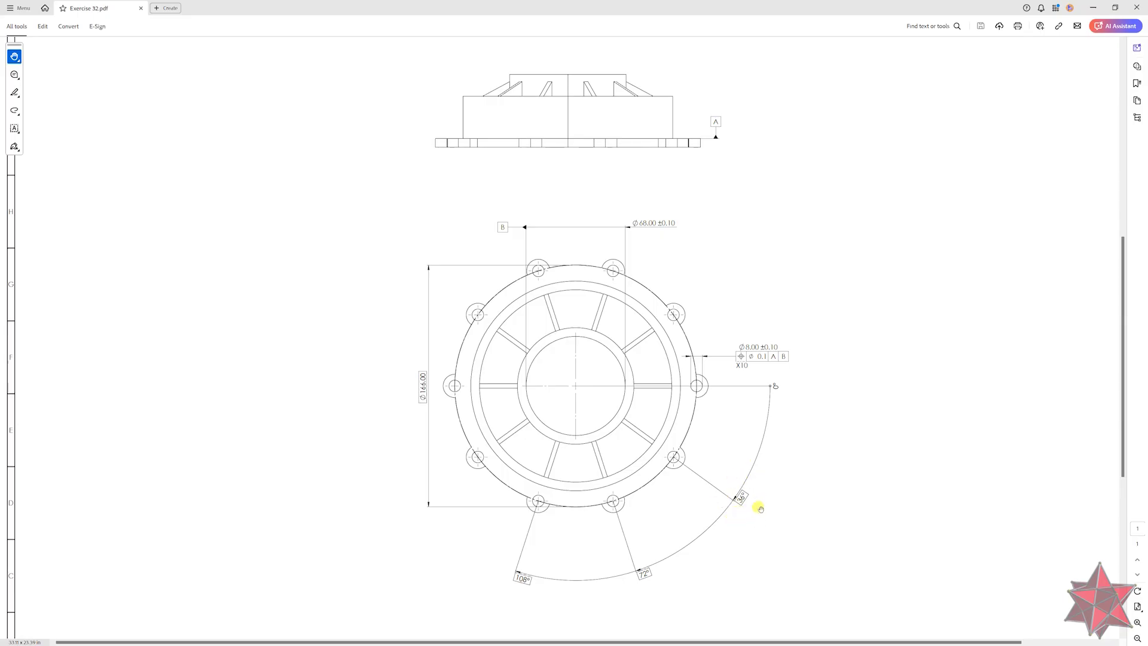
{"action": "key", "text": "alt+Tab"}
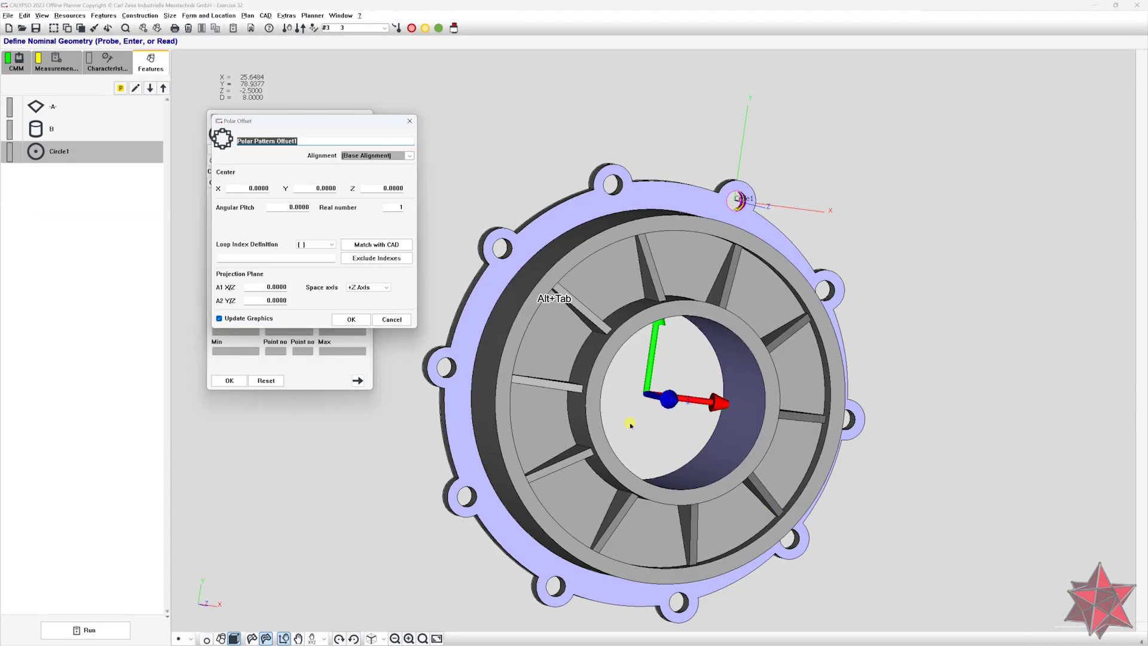
{"action": "left_click", "coordinate": [280, 207]}
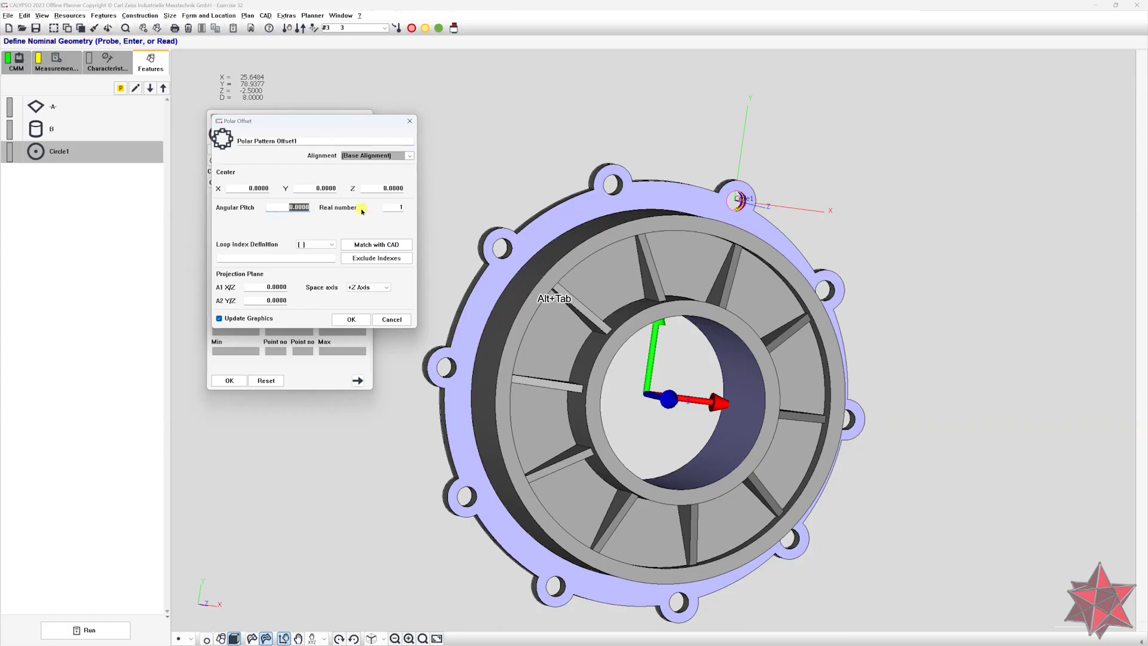
{"action": "type", "text": "36"}
{"action": "key", "text": "Tab"}
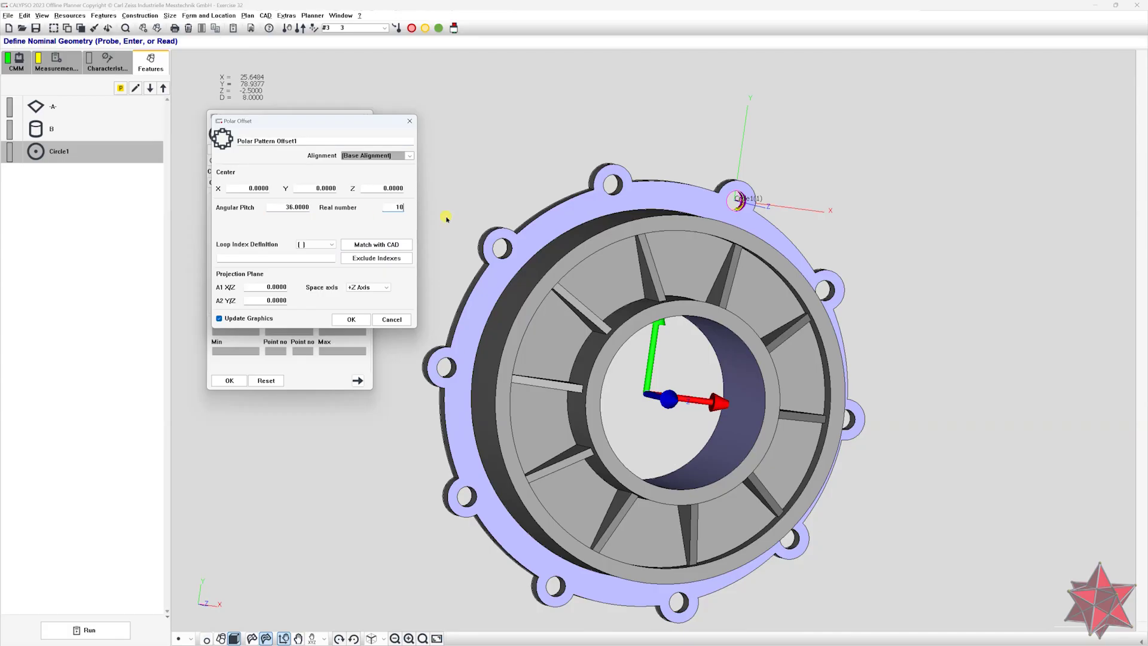
{"action": "key", "text": "Tab"}
{"action": "middle_click_drag", "start_coordinate": [739, 453], "coordinate": [714, 427]}
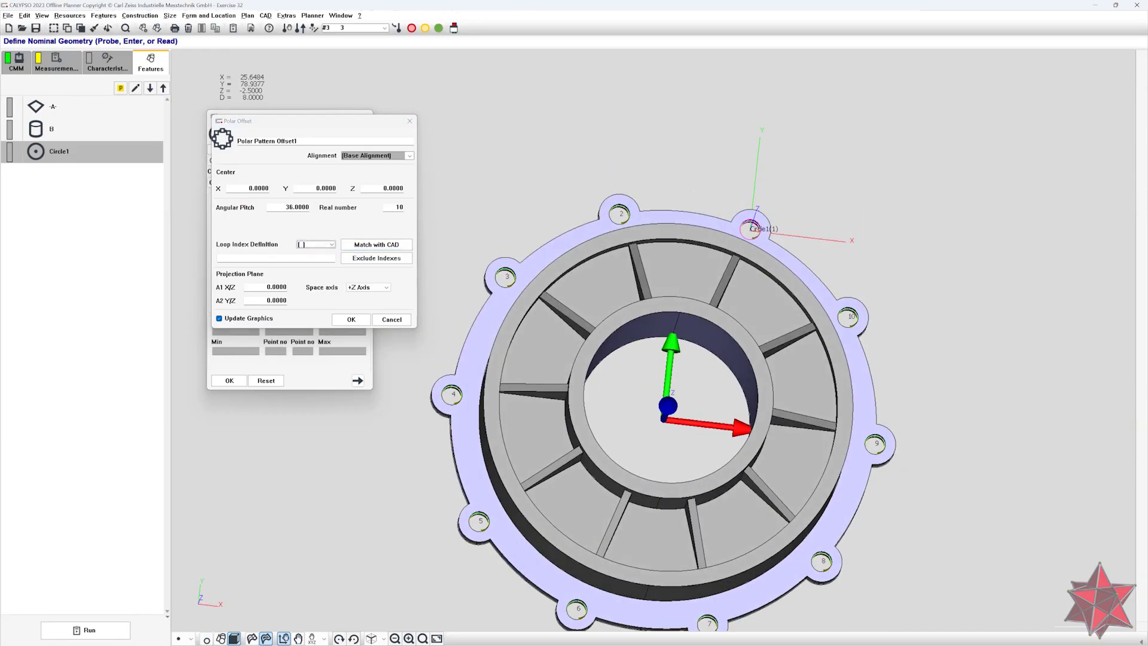
- Examine the polar pattern's X, Y and Z center coordinates and the bracket options for its loop index definition
{"action": "left_click_drag", "start_coordinate": [269, 189], "coordinate": [240, 190]}
{"action": "left_click_drag", "start_coordinate": [311, 189], "coordinate": [416, 189]}
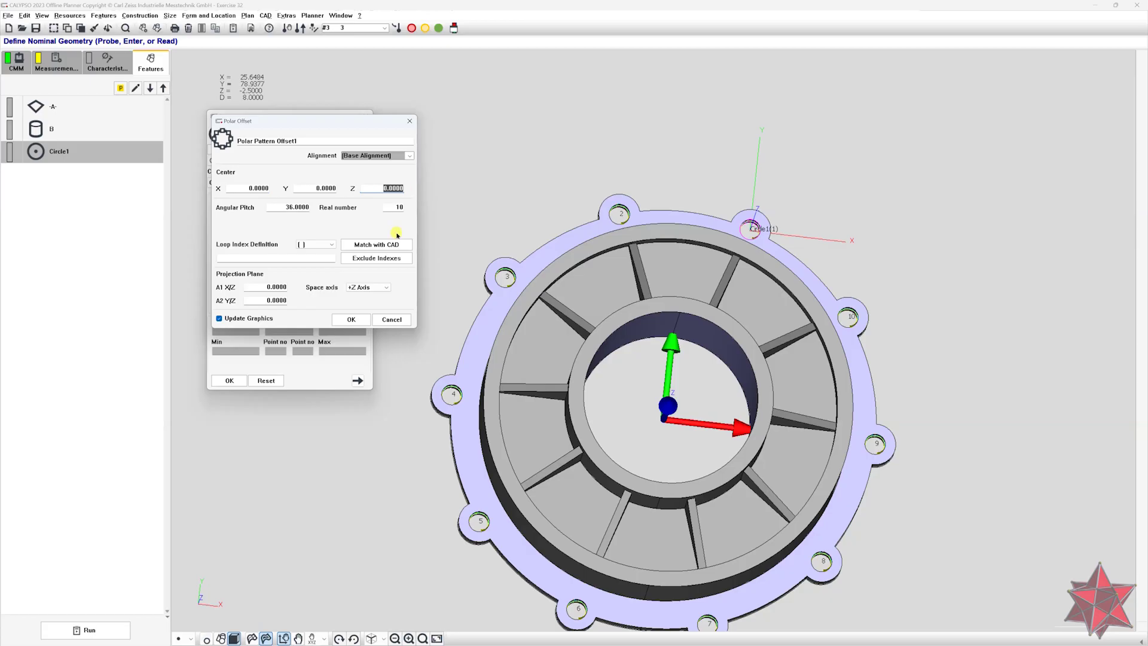
{"action": "left_click", "coordinate": [303, 245]}
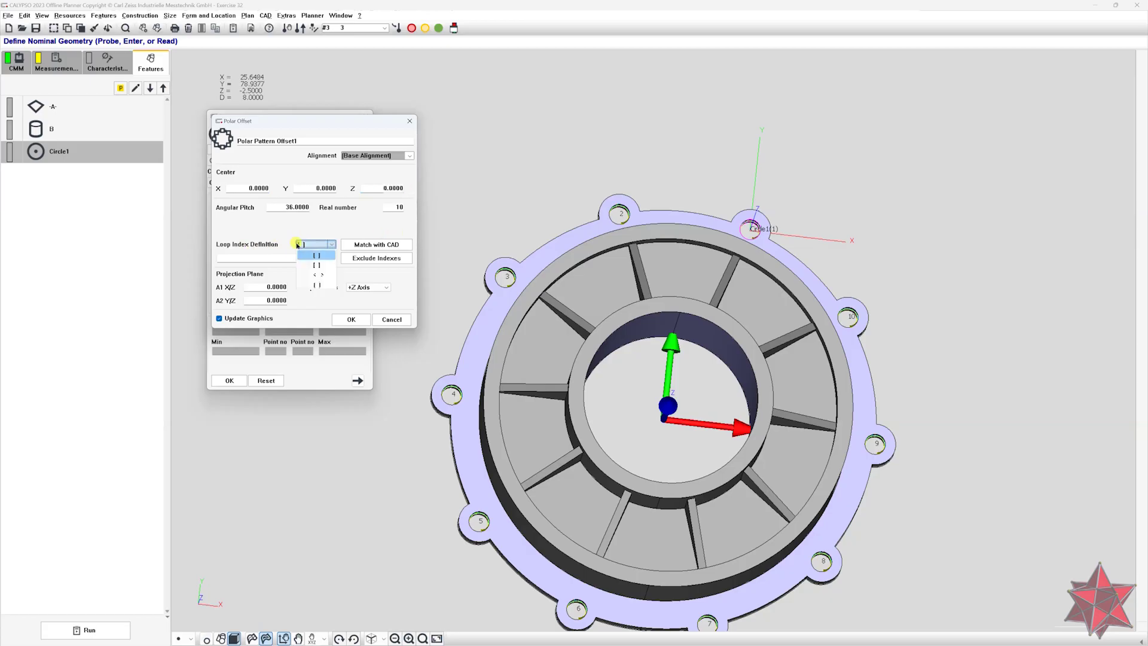
{"action": "left_click", "coordinate": [303, 245]}
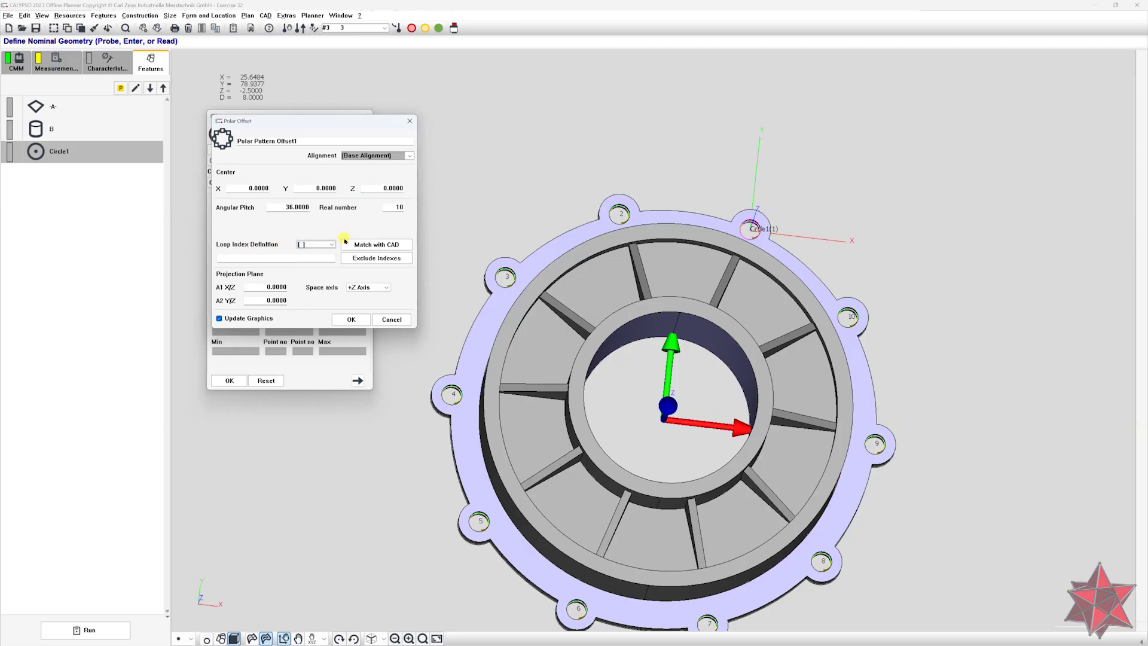
{"action": "left_click", "coordinate": [312, 245]}
{"action": "left_click", "coordinate": [311, 245]}
- Inspect the patterned holes on the model, the Match with CAD and Exclude Indexes options, and the projection plane angles
{"action": "left_click_drag", "start_coordinate": [300, 125], "coordinate": [333, 125]}
{"action": "middle_click_drag", "start_coordinate": [492, 177], "coordinate": [525, 215]}
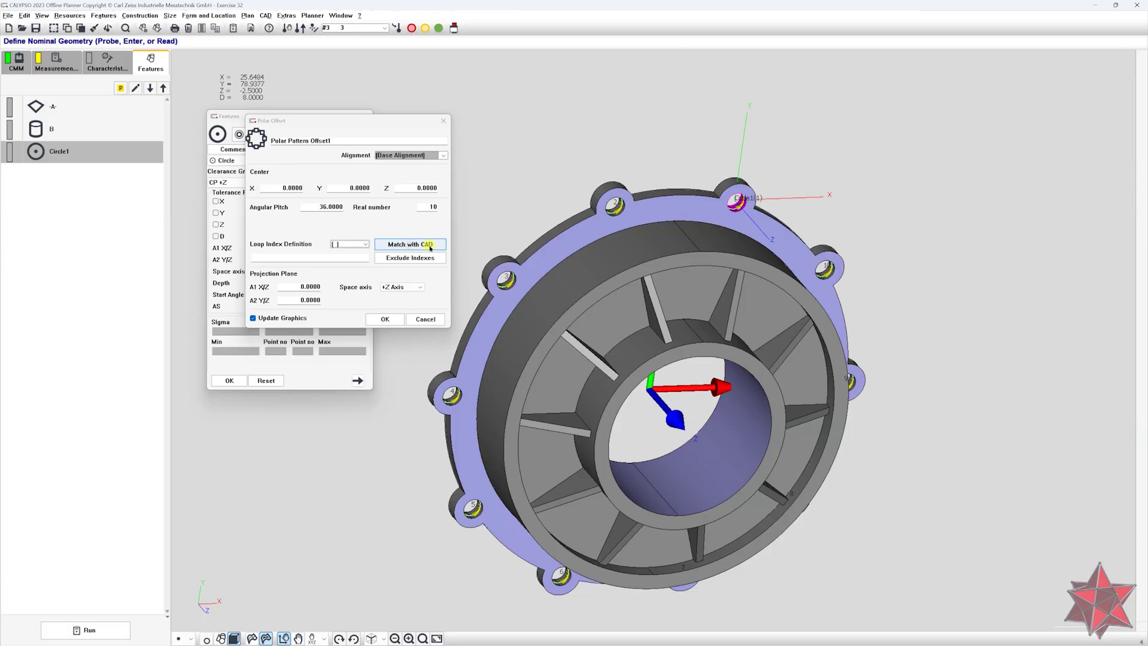
{"action": "mouse_move", "coordinate": [674, 308]}
{"action": "middle_mouse_down"}
{"action": "mouse_move", "coordinate": [598, 249]}
{"action": "mouse_move", "coordinate": [619, 296]}
{"action": "mouse_move", "coordinate": [651, 310]}
{"action": "mouse_move", "coordinate": [674, 295]}
{"action": "middle_mouse_up"}
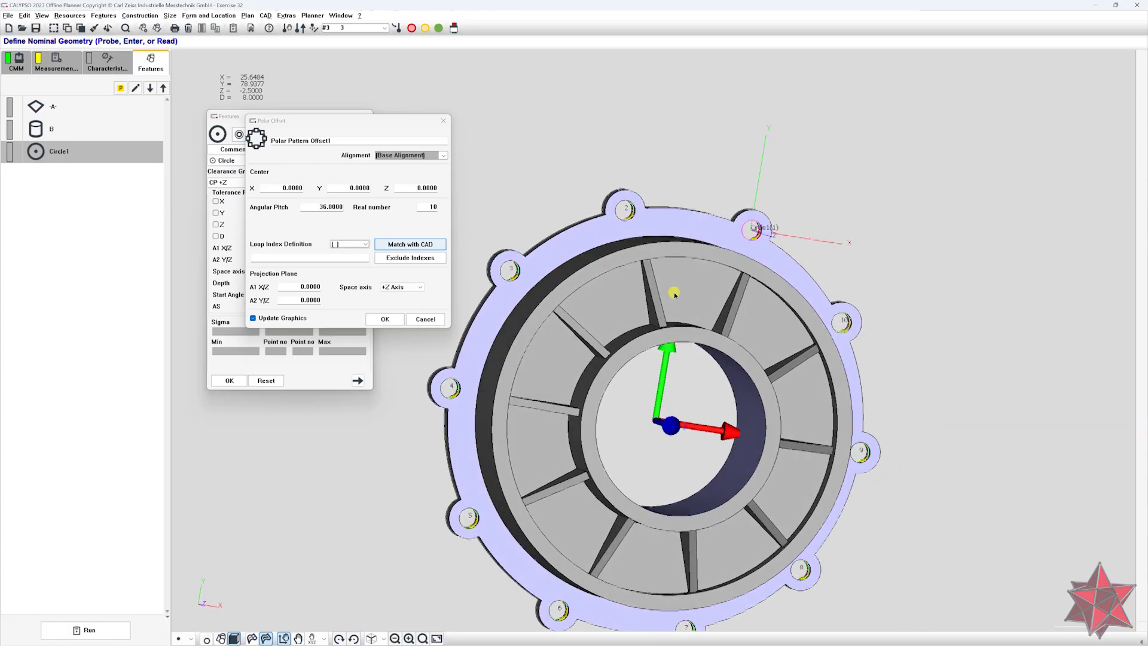
{"action": "scroll", "coordinate": [661, 274], "scroll_direction": "down", "scroll_amount": 2}
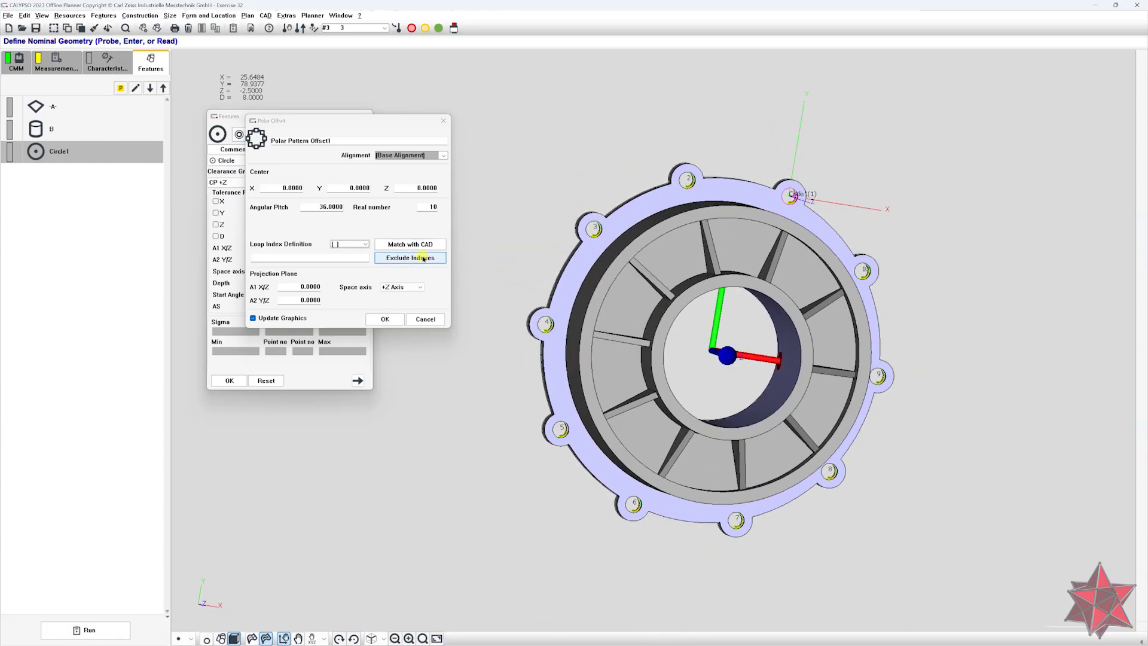
{"action": "left_click_drag", "start_coordinate": [297, 286], "coordinate": [367, 287]}
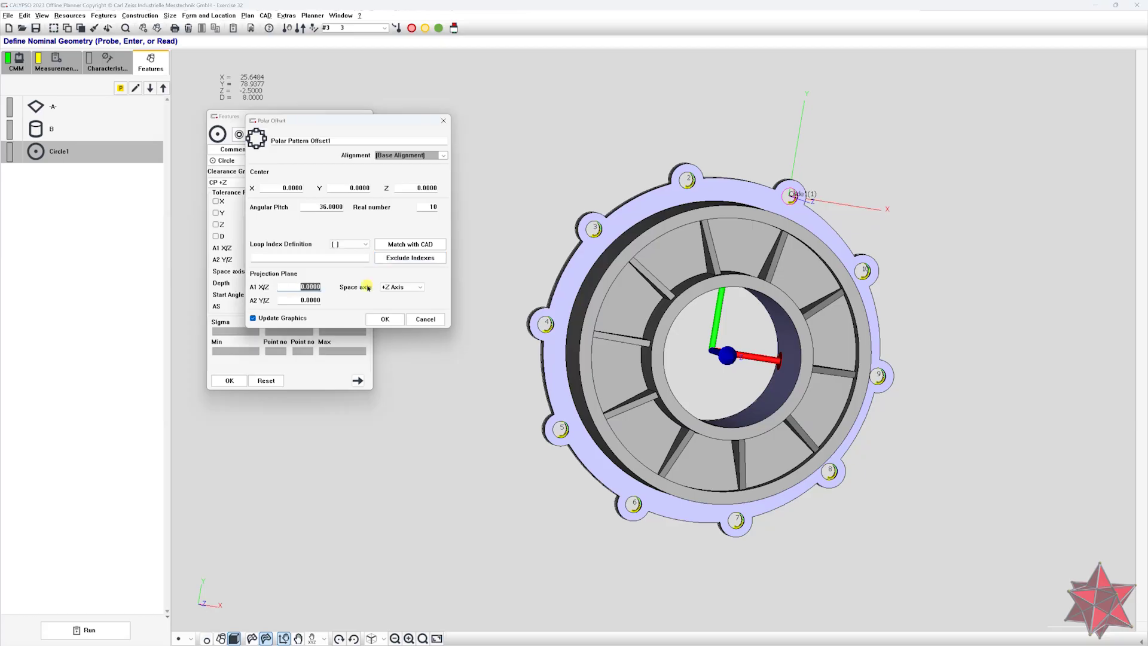
{"action": "left_click", "coordinate": [291, 301]}
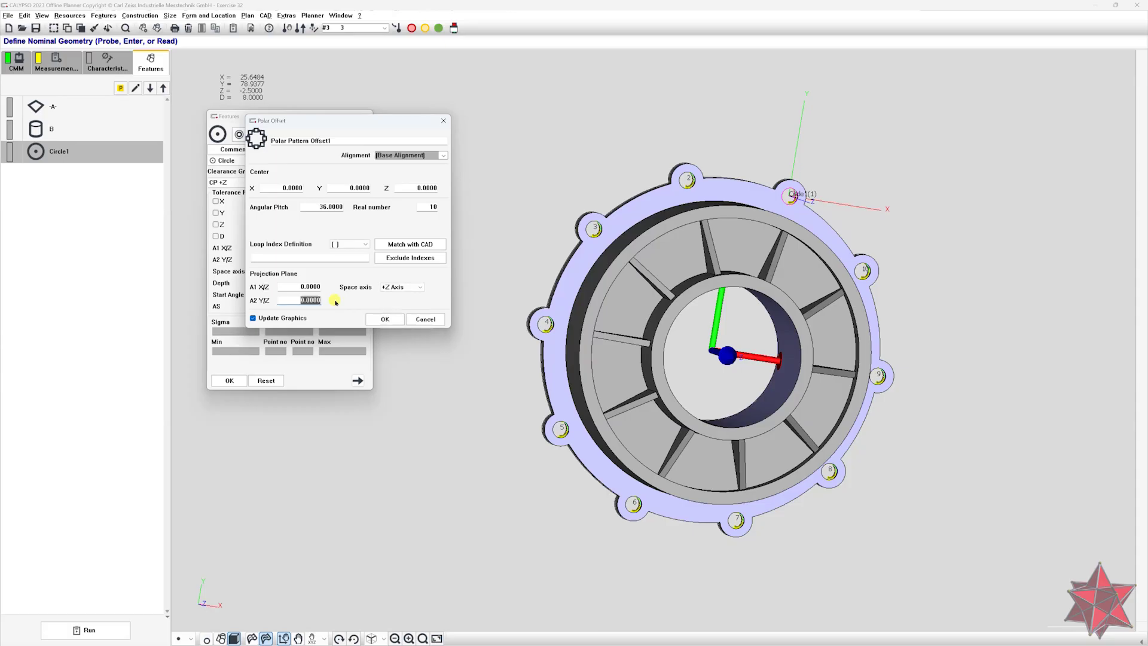
- Try +X Axis and +Y Axis as the polar pattern's space axis and compare the resulting hole positions on the model
{"action": "left_click", "coordinate": [416, 287]}
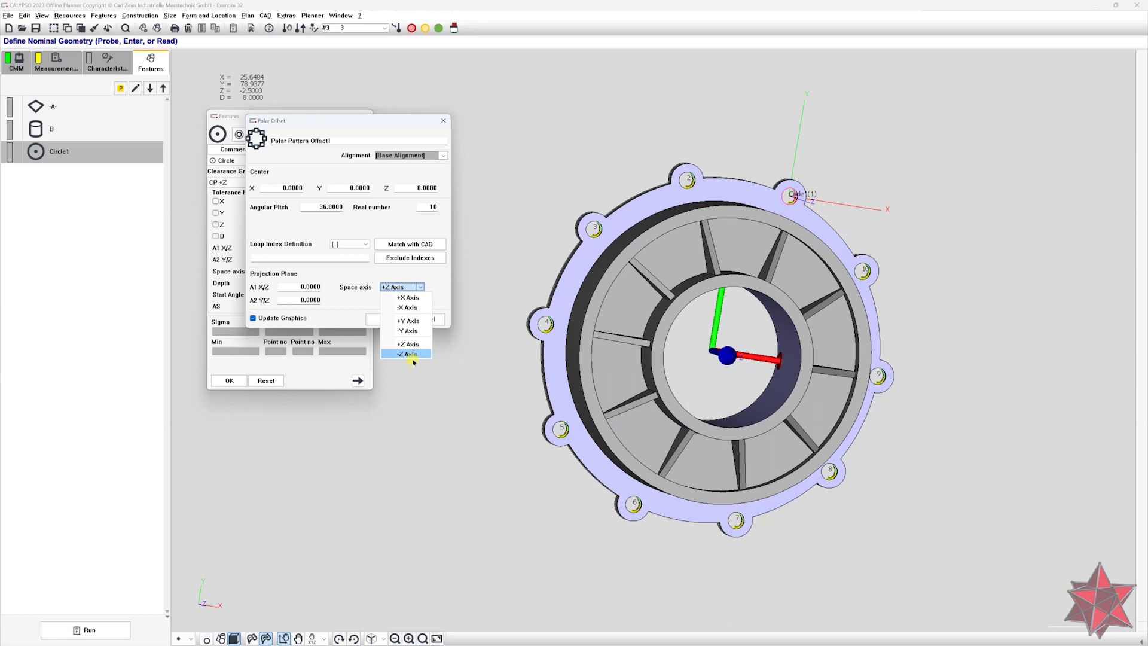
{"action": "left_click", "coordinate": [436, 282]}
{"action": "left_click_drag", "start_coordinate": [509, 297], "coordinate": [518, 300]}
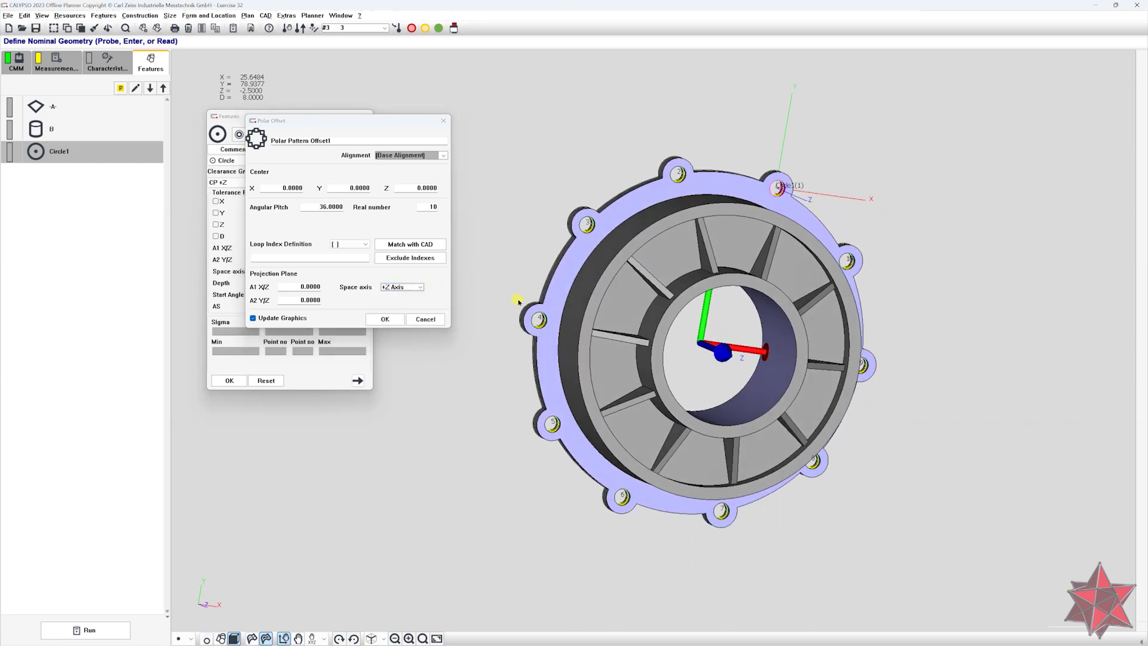
{"action": "left_click", "coordinate": [419, 288]}
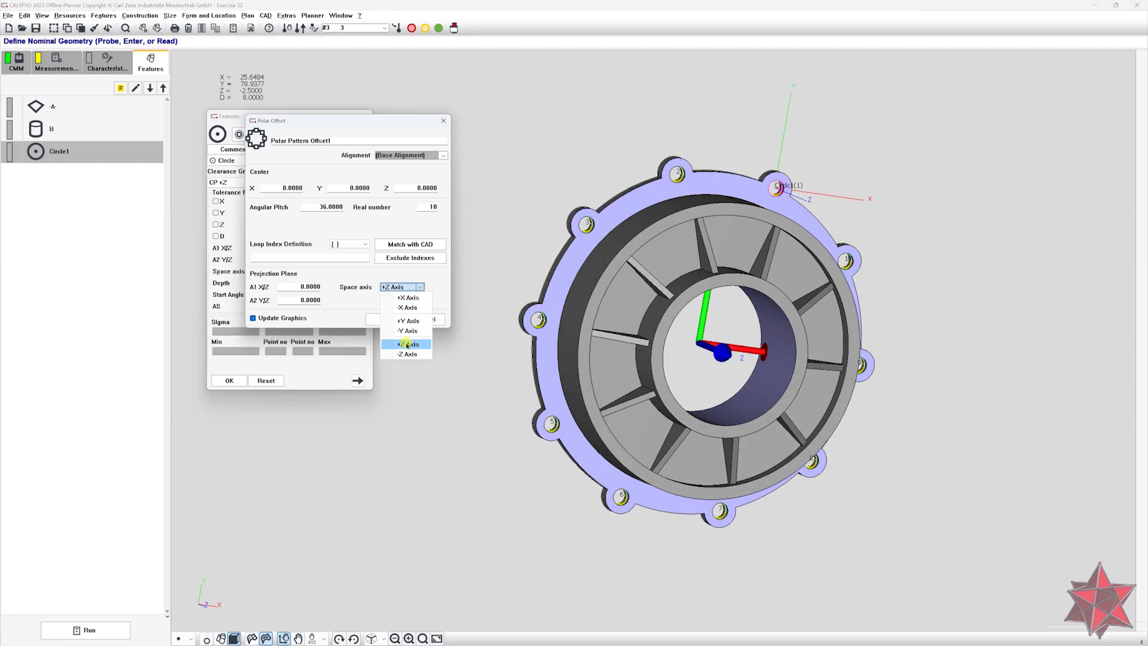
{"action": "left_click", "coordinate": [408, 297]}
{"action": "left_click_drag", "start_coordinate": [634, 296], "coordinate": [707, 294]}
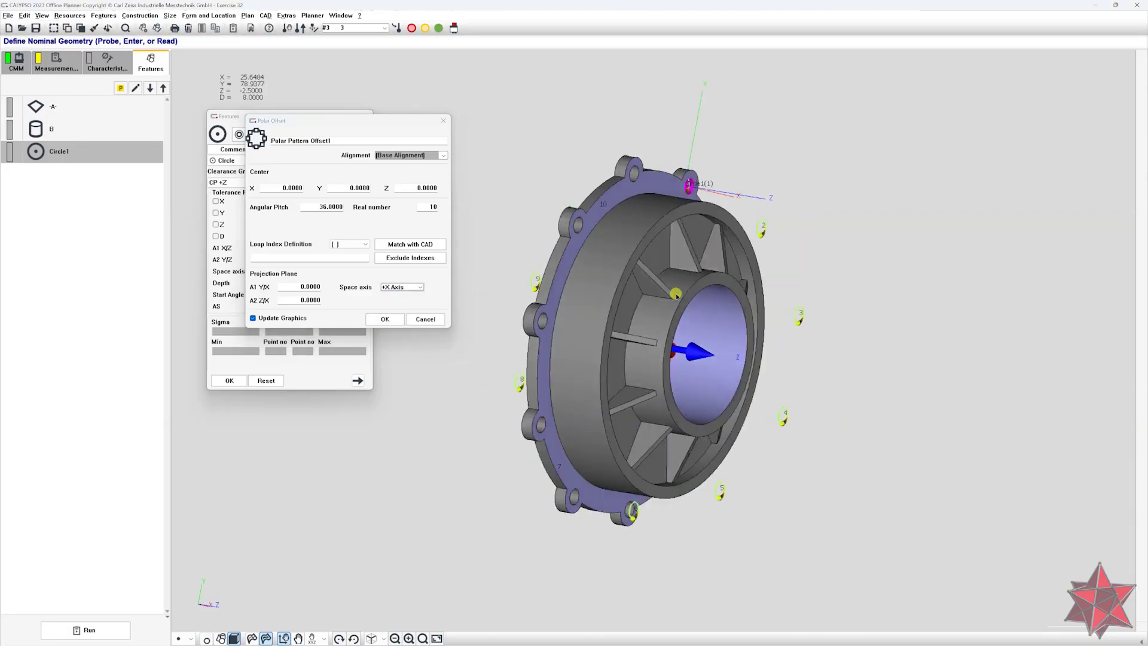
{"action": "left_click", "coordinate": [411, 287]}
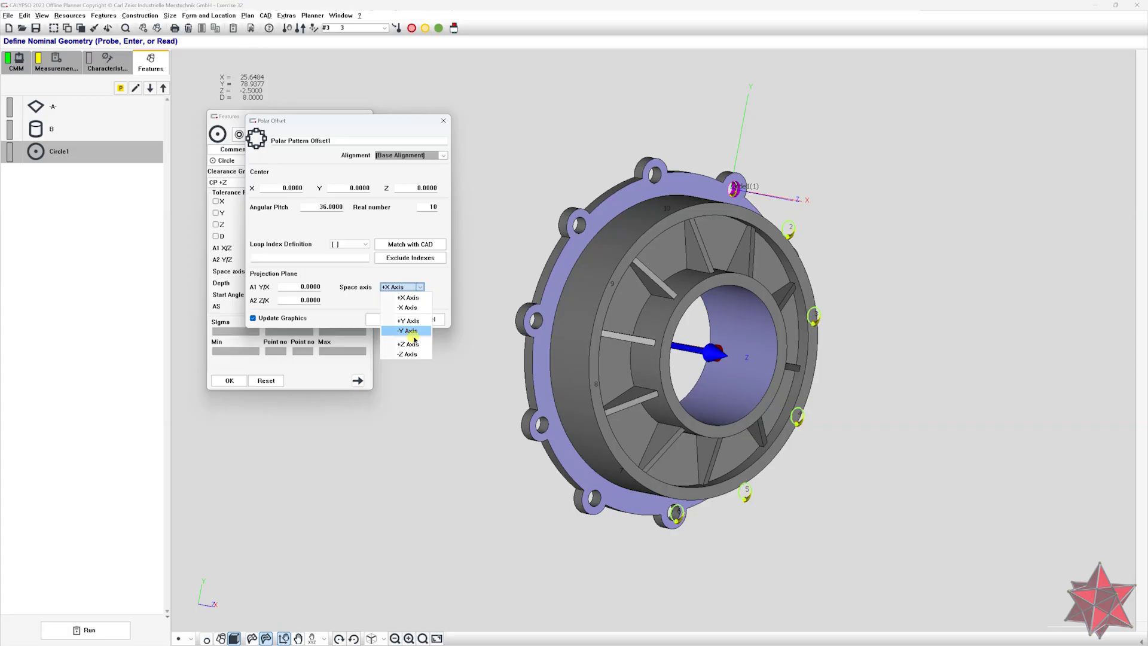
{"action": "left_click", "coordinate": [408, 320]}
{"action": "left_click_drag", "start_coordinate": [663, 287], "coordinate": [678, 236]}
- Set the polar pattern's space axis to +Z Axis and accept the pattern for the flange circle
{"action": "left_click", "coordinate": [390, 288]}
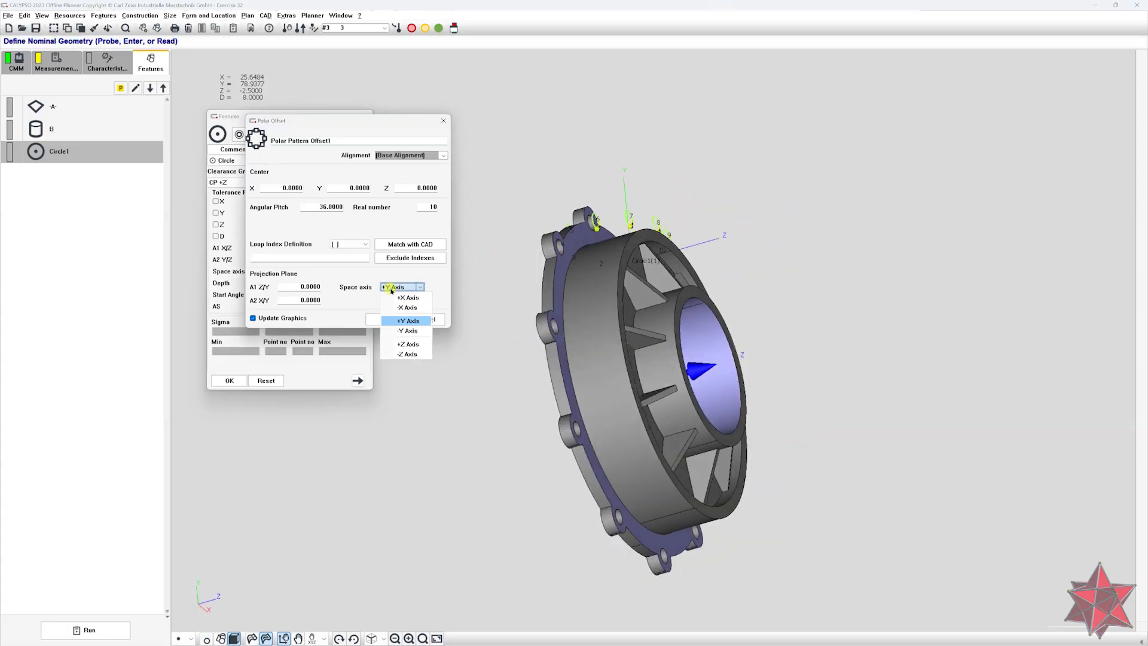
{"action": "left_click", "coordinate": [407, 344]}
{"action": "left_click_drag", "start_coordinate": [589, 302], "coordinate": [477, 333]}
{"action": "left_click", "coordinate": [385, 320]}
- Enter 250 in the circle path settings of the patterned circle's measuring strategy
{"action": "left_click", "coordinate": [348, 150]}
{"action": "double_click", "coordinate": [305, 221]}
{"action": "left_click_drag", "start_coordinate": [356, 225], "coordinate": [385, 224]}
{"action": "type", "text": "250"}
{"action": "key", "text": "Tab"}
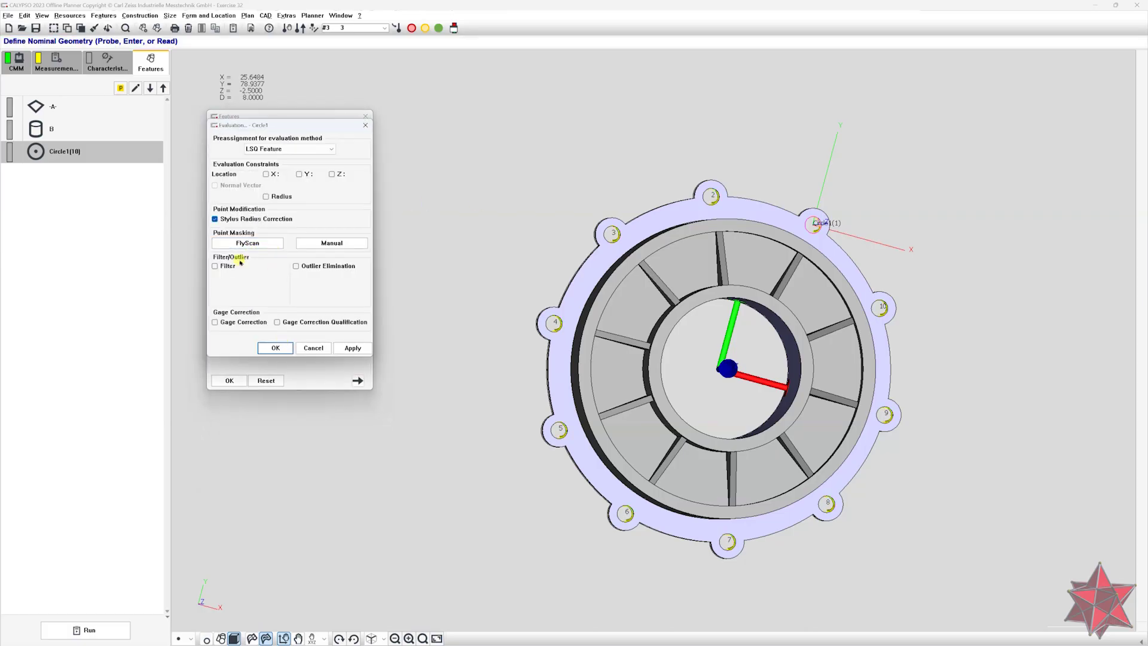
- Give the circle's evaluation a Gauss low-pass filter with 50 undulations per revolution
{"action": "left_click", "coordinate": [281, 277]}
{"action": "left_click", "coordinate": [227, 254]}
{"action": "left_click", "coordinate": [263, 189]}
{"action": "left_click", "coordinate": [249, 209]}
{"action": "left_click", "coordinate": [294, 384]}
- Set the circle's outlier elimination to include 5 adjacent points with a prefilter from 10 undulations per revolution, and accept the feature
{"action": "left_click", "coordinate": [363, 278]}
{"action": "left_click", "coordinate": [317, 238]}
{"action": "double_click", "coordinate": [376, 249]}
{"action": "type", "text": "5"}
{"action": "left_click", "coordinate": [323, 312]}
{"action": "double_click", "coordinate": [326, 324]}
{"action": "type", "text": "10"}
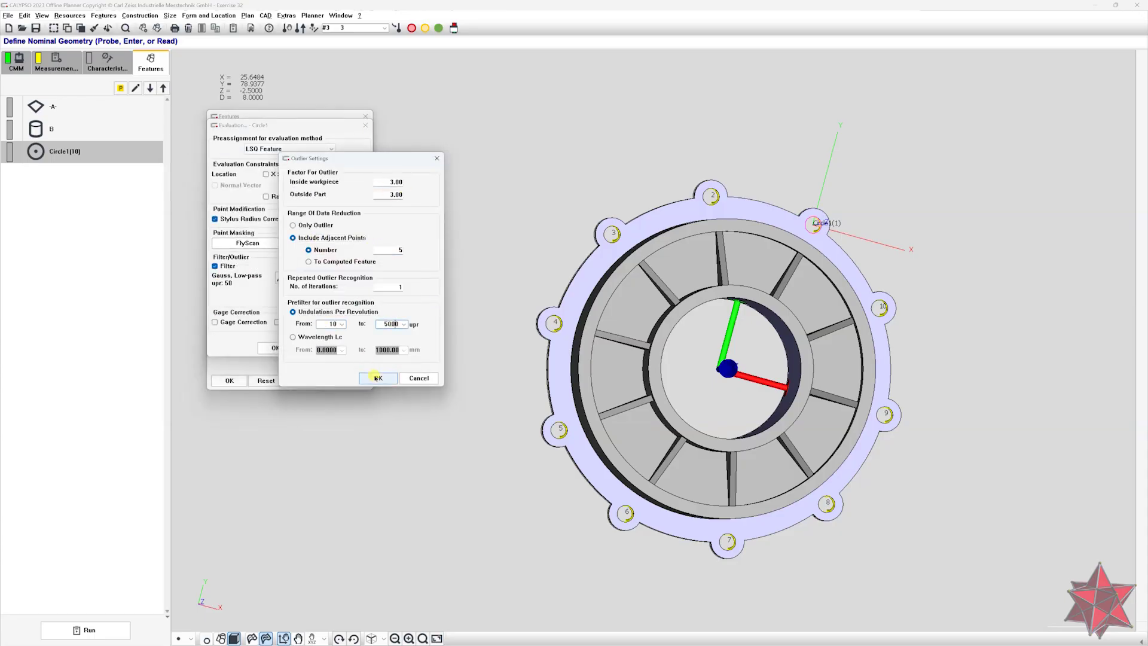
{"action": "left_click", "coordinate": [375, 378]}
{"action": "left_click", "coordinate": [229, 380]}
{"action": "left_click", "coordinate": [27, 366]}
- Check the ten holes' tolerances in the drawing, and add a Position characteristic alongside the circle's diameter
{"action": "left_click", "coordinate": [108, 62]}
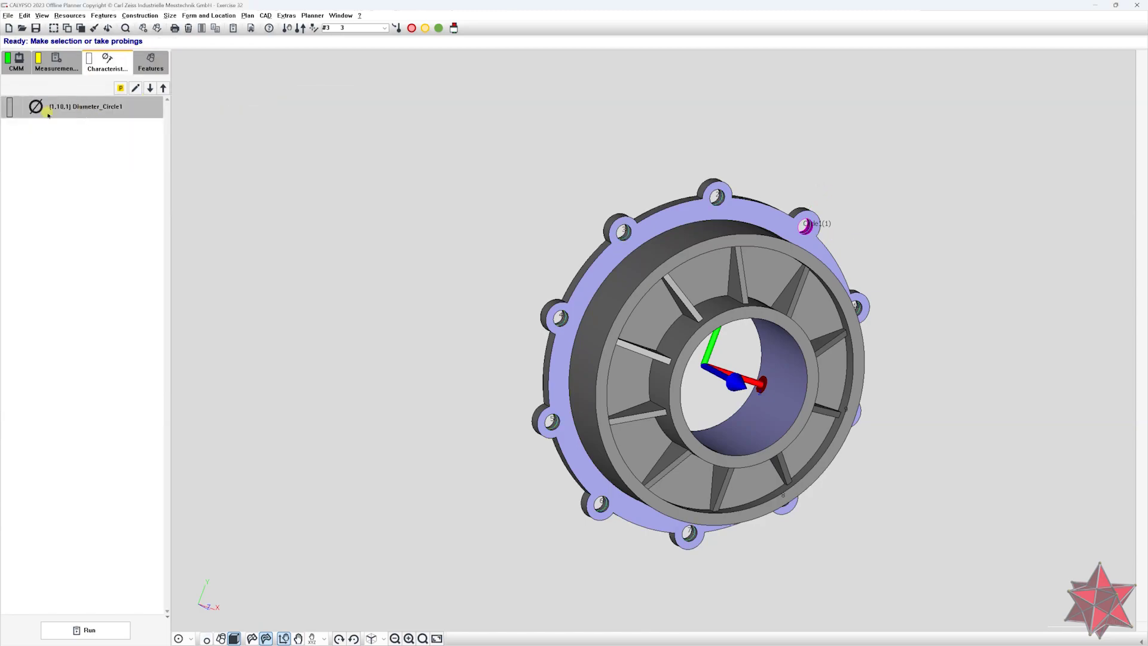
{"action": "key", "text": "alt+Tab"}
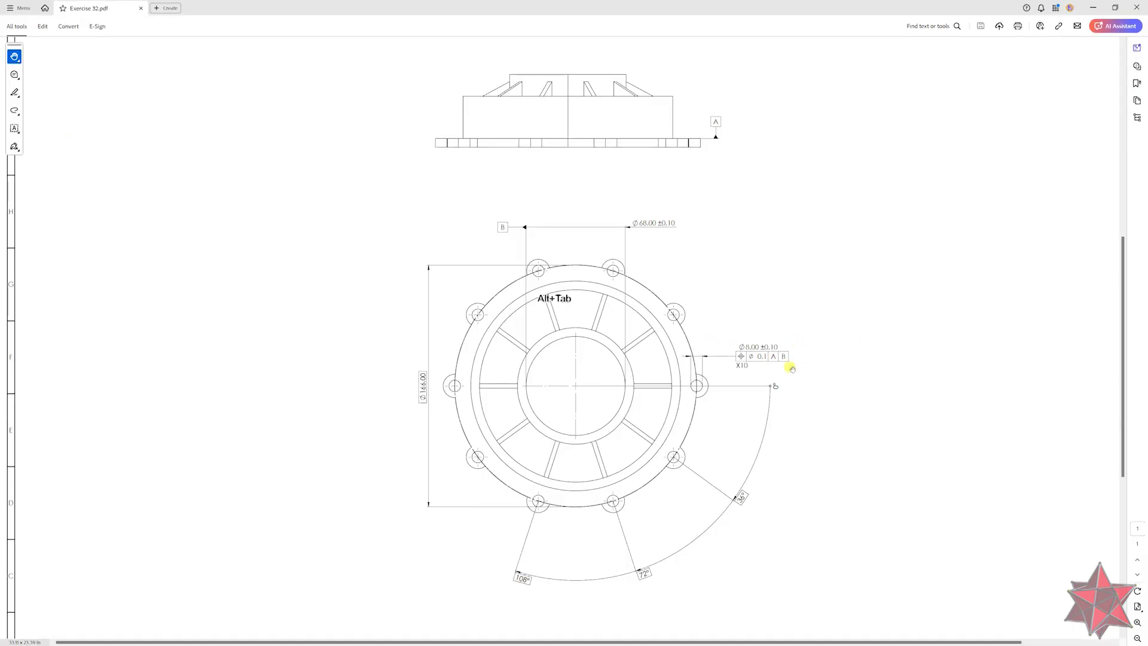
{"action": "key", "text": "alt+Tab"}
{"action": "left_click", "coordinate": [230, 15]}
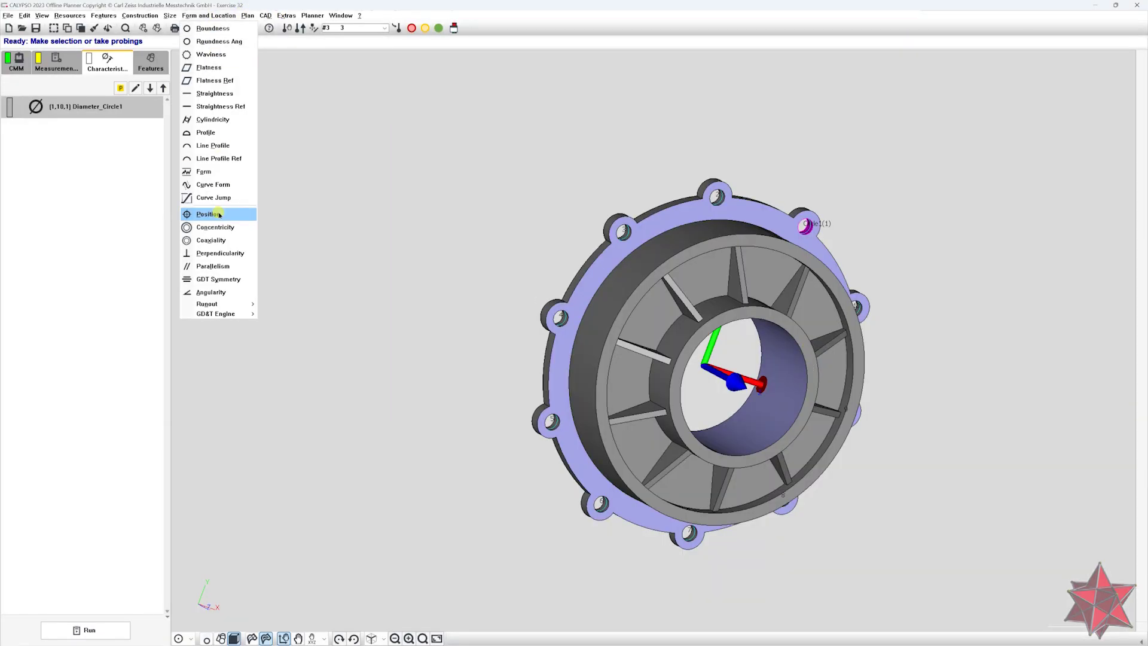
{"action": "left_click", "coordinate": [219, 214]}
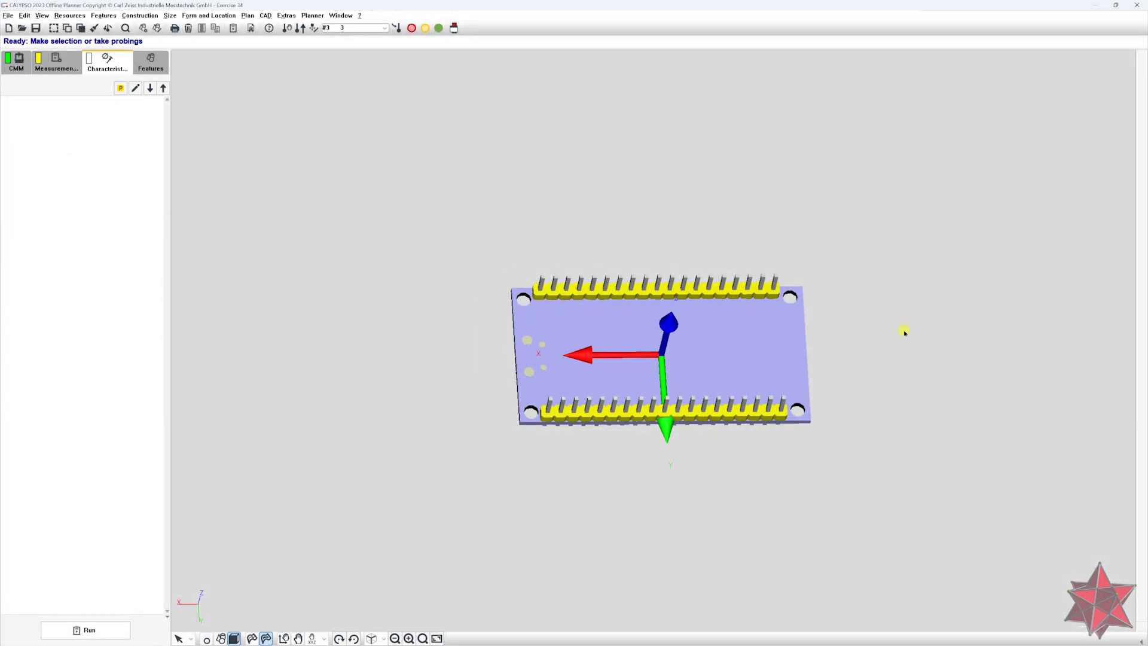
- Inspect the pin header board model and study the pin spacing, size and position tolerance in its drawing
{"action": "left_click", "coordinate": [905, 328]}
{"action": "mouse_move", "coordinate": [872, 363]}
{"action": "left_mouse_down"}
{"action": "mouse_move", "coordinate": [916, 379]}
{"action": "mouse_move", "coordinate": [989, 321]}
{"action": "mouse_move", "coordinate": [940, 254]}
{"action": "mouse_move", "coordinate": [973, 313]}
{"action": "mouse_move", "coordinate": [894, 436]}
{"action": "left_mouse_up"}
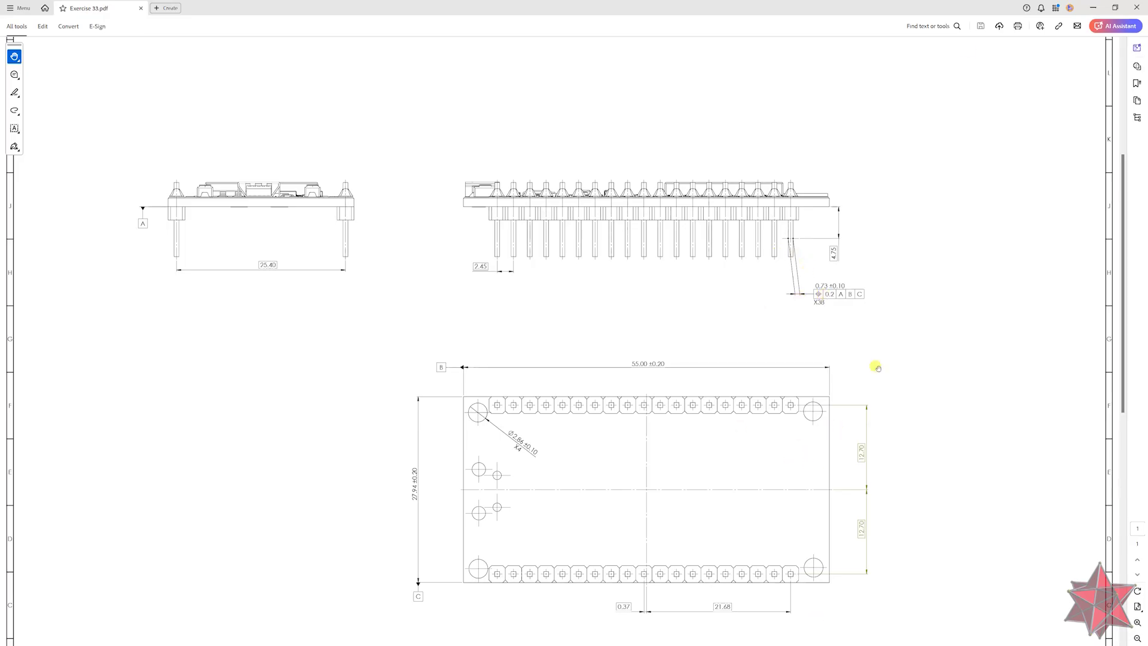
{"action": "left_click", "coordinate": [1093, 7]}
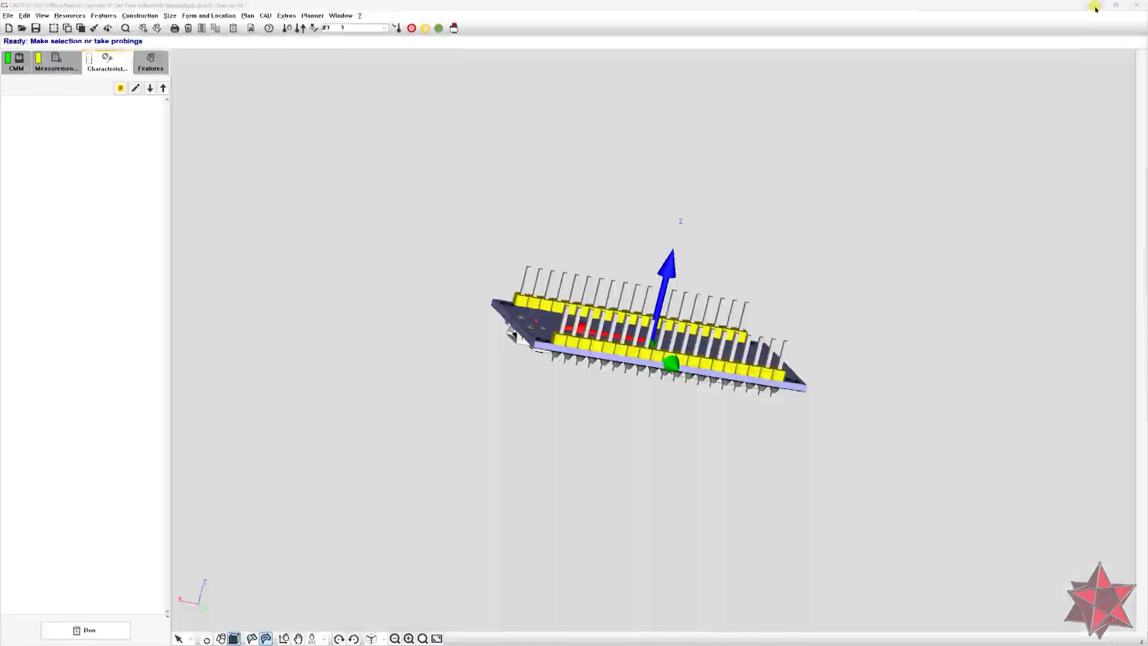
{"action": "left_click_drag", "start_coordinate": [759, 365], "coordinate": [353, 484]}
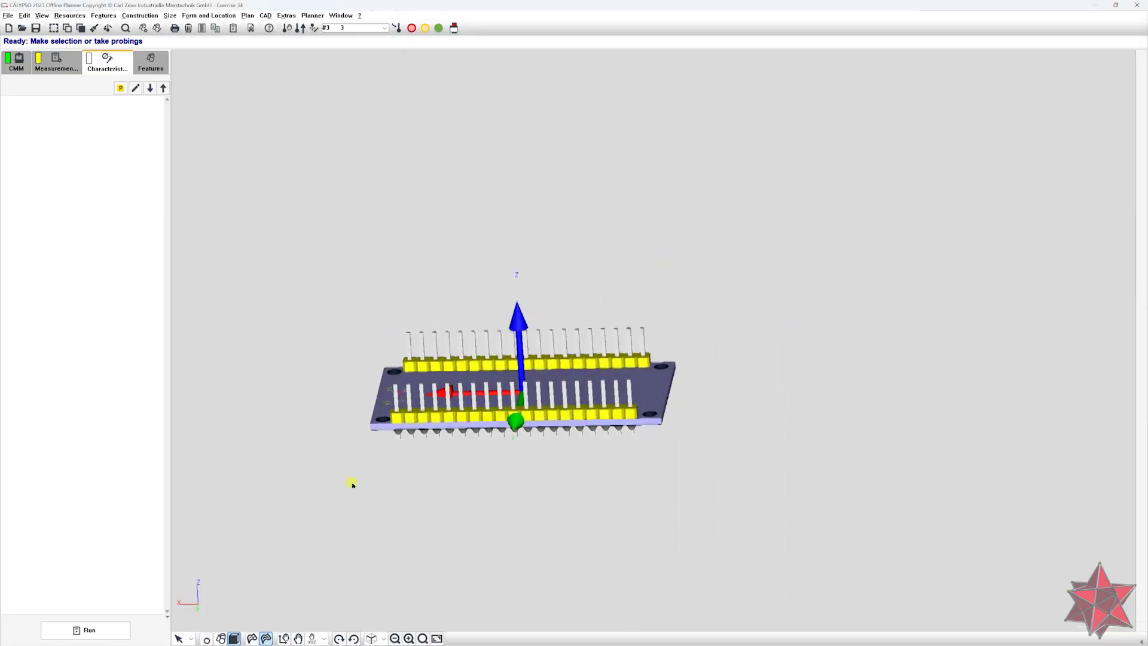
- Use Define points to probe the two opposite X-facing sides of the end pin and form a symmetry point
{"action": "left_click", "coordinate": [191, 639]}
{"action": "left_click", "coordinate": [190, 638]}
{"action": "left_click", "coordinate": [191, 638]}
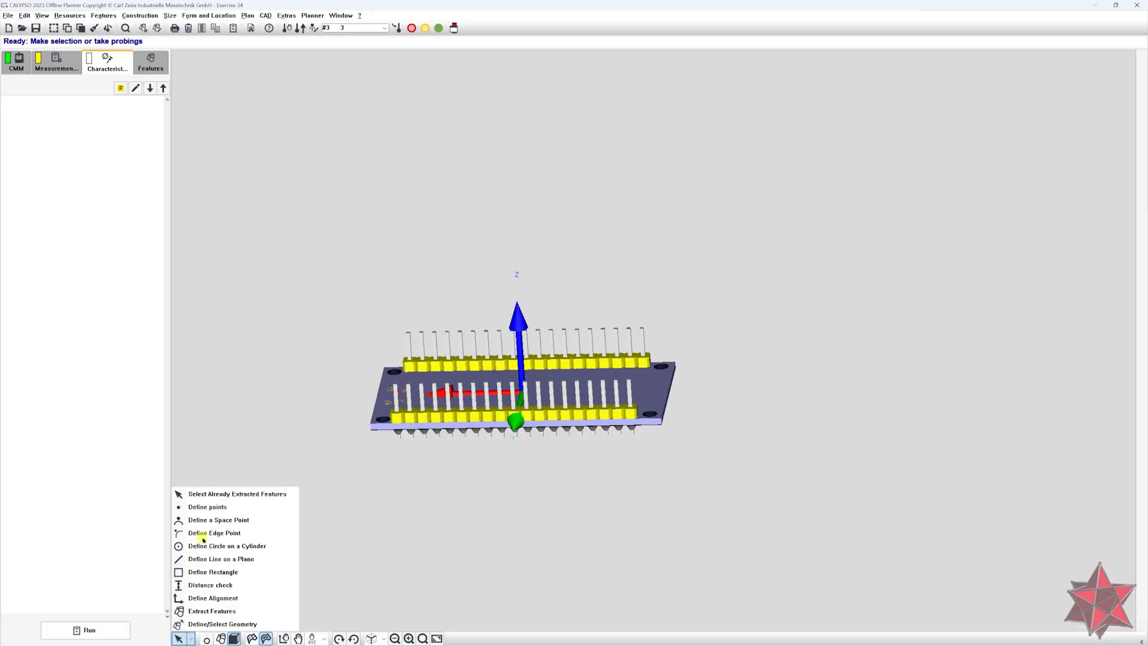
{"action": "left_click", "coordinate": [207, 506]}
{"action": "scroll", "coordinate": [608, 504], "scroll_direction": "up", "scroll_amount": 5}
{"action": "left_click_drag", "start_coordinate": [627, 496], "coordinate": [563, 405]}
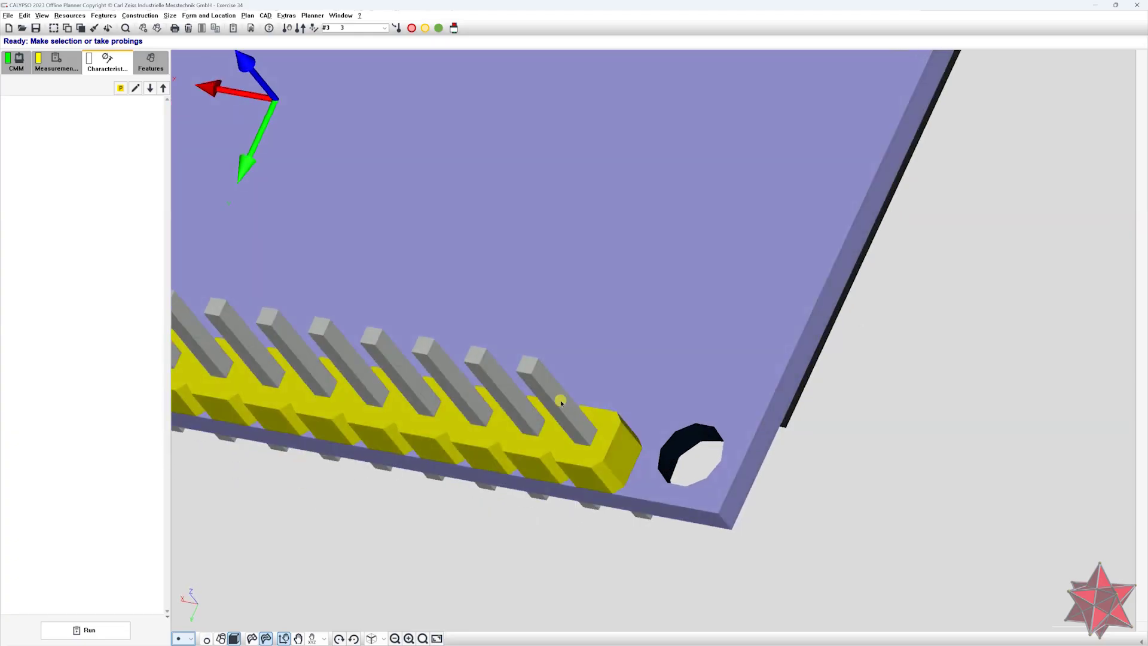
{"action": "left_click", "coordinate": [565, 406]}
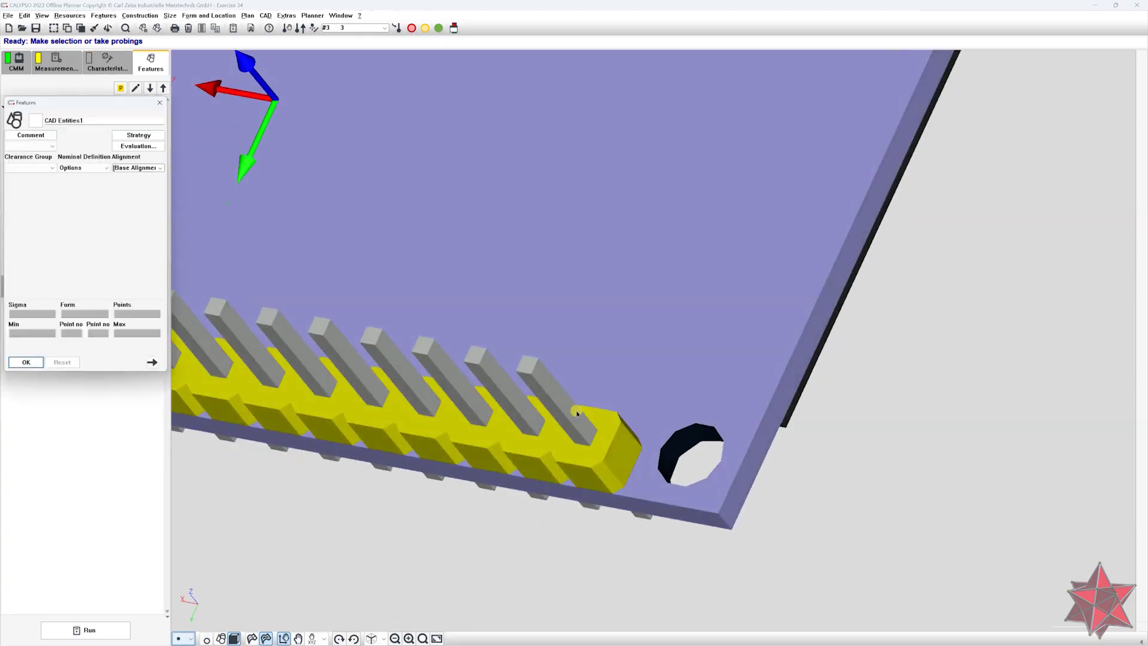
{"action": "left_click_drag", "start_coordinate": [654, 428], "coordinate": [760, 433]}
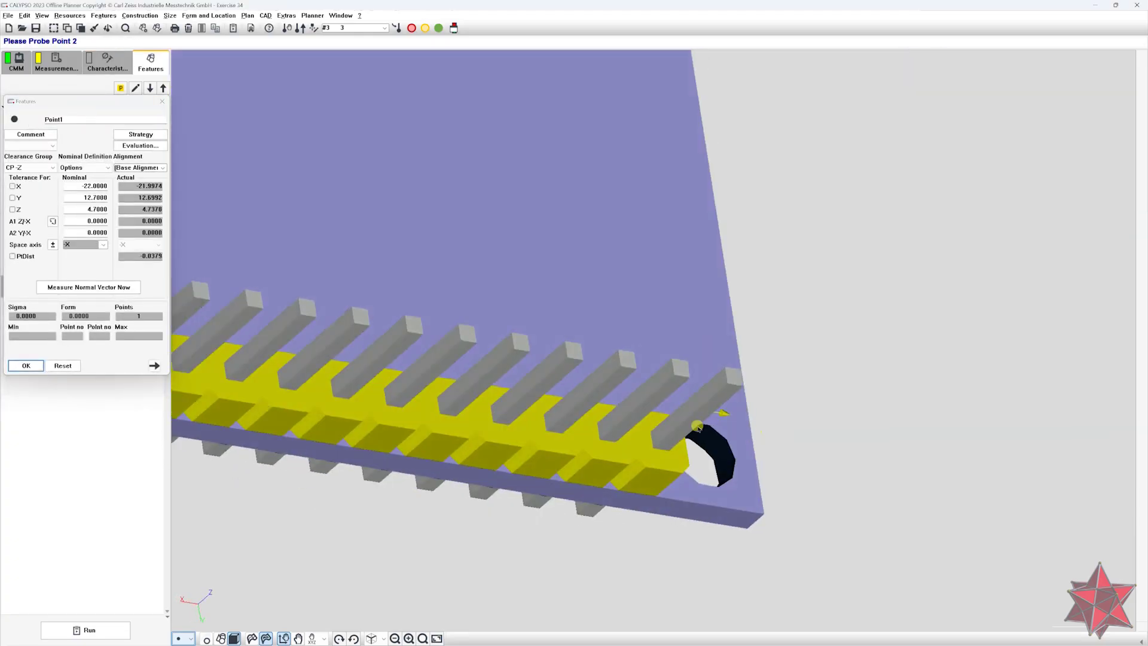
{"action": "left_click", "coordinate": [691, 408]}
{"action": "left_click_drag", "start_coordinate": [758, 456], "coordinate": [712, 402]}
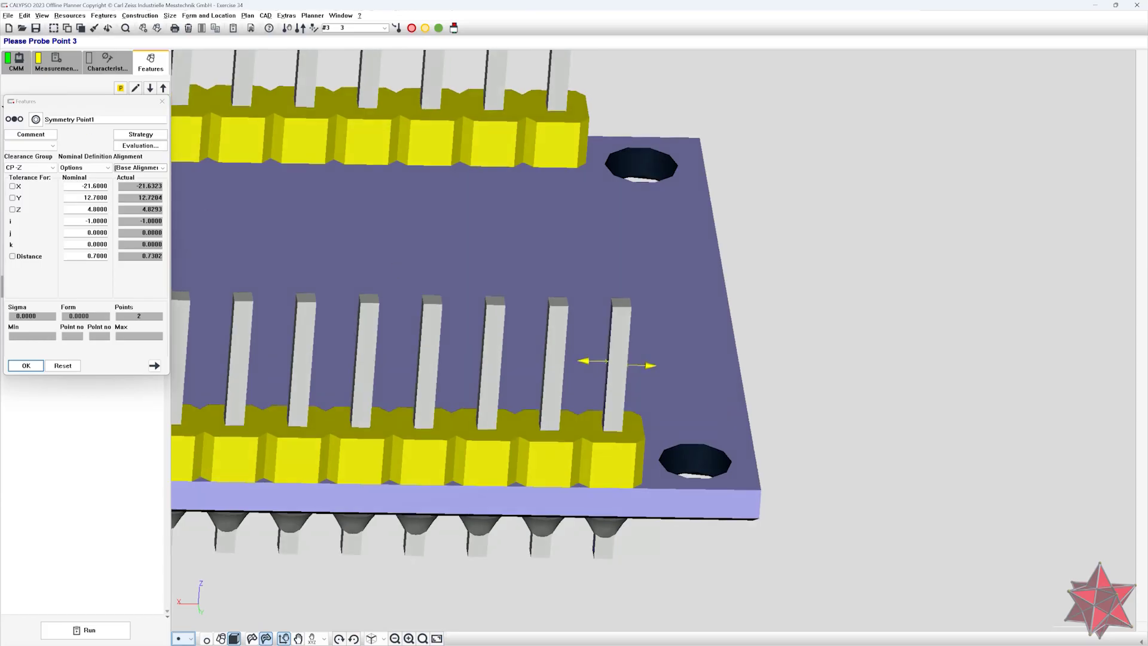
- Check the pin measuring height in the drawing, and set the symmetry point's nominal Z to 4.75
{"action": "key", "text": "alt+Tab"}
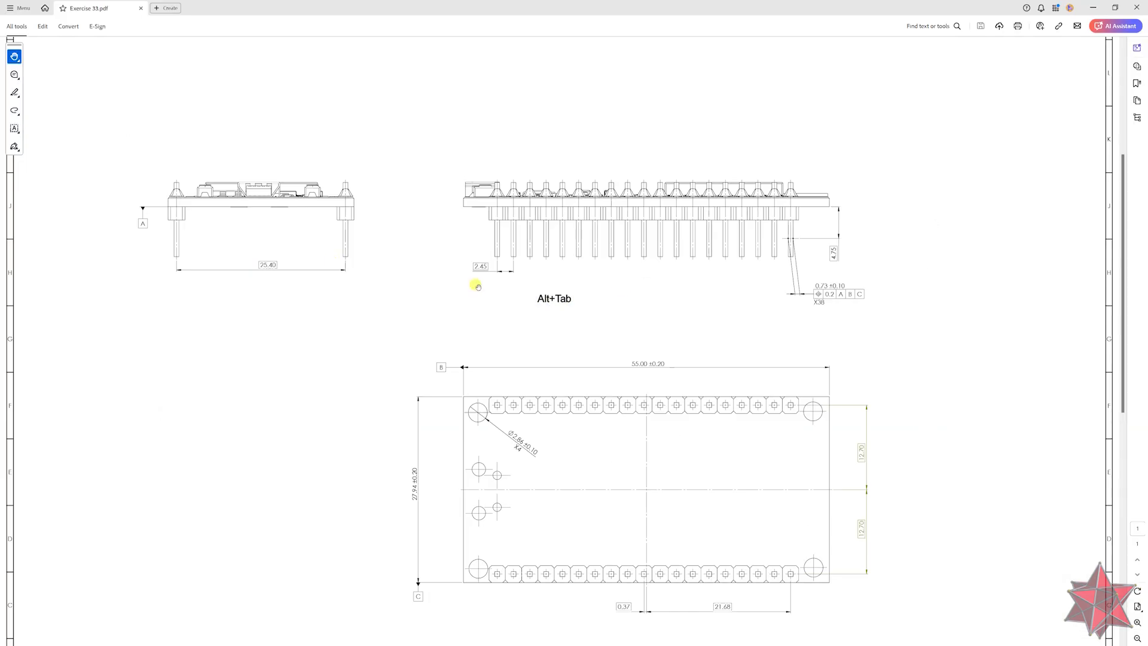
{"action": "key", "text": "alt+Tab"}
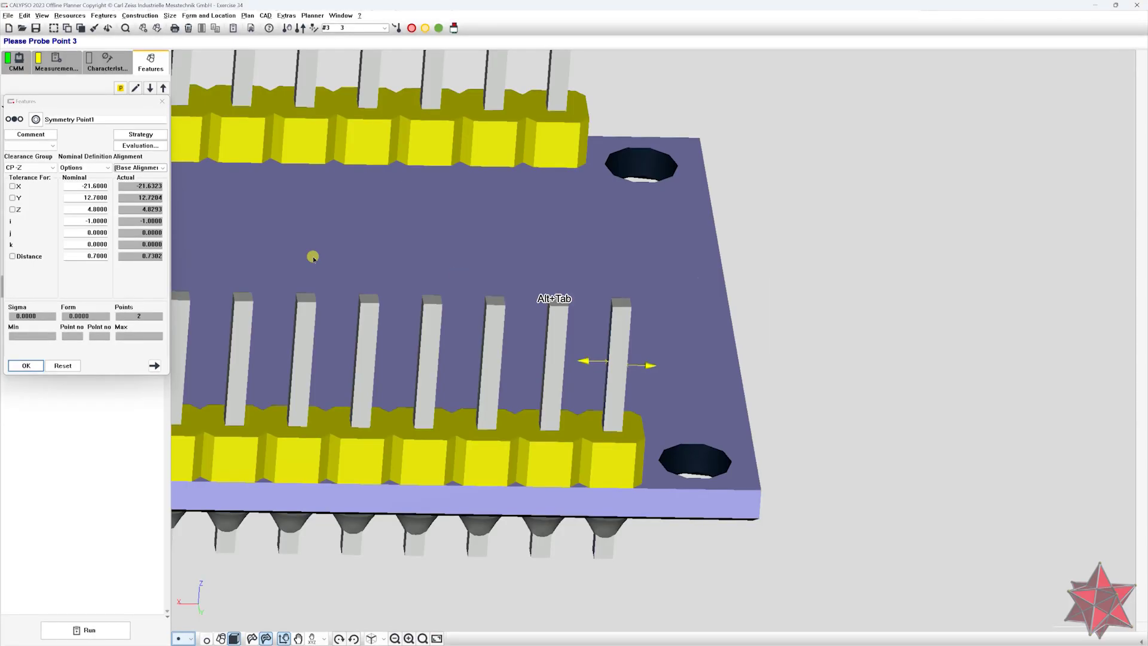
{"action": "left_click_drag", "start_coordinate": [91, 209], "coordinate": [136, 214]}
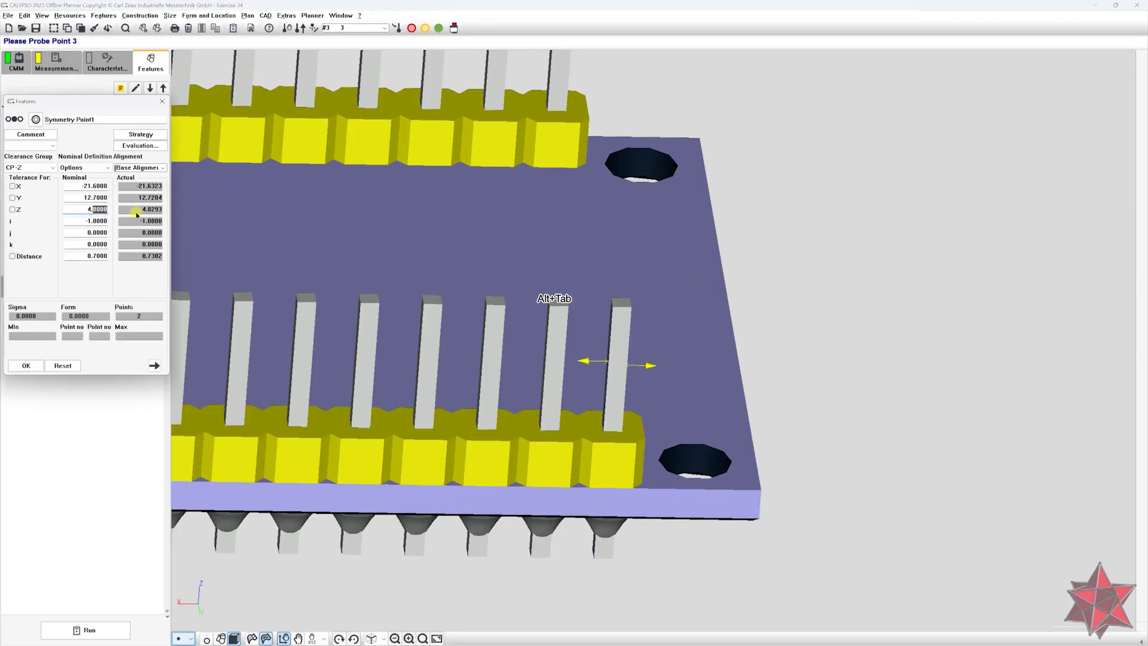
{"action": "type", "text": "75"}
{"action": "key", "text": "Return"}
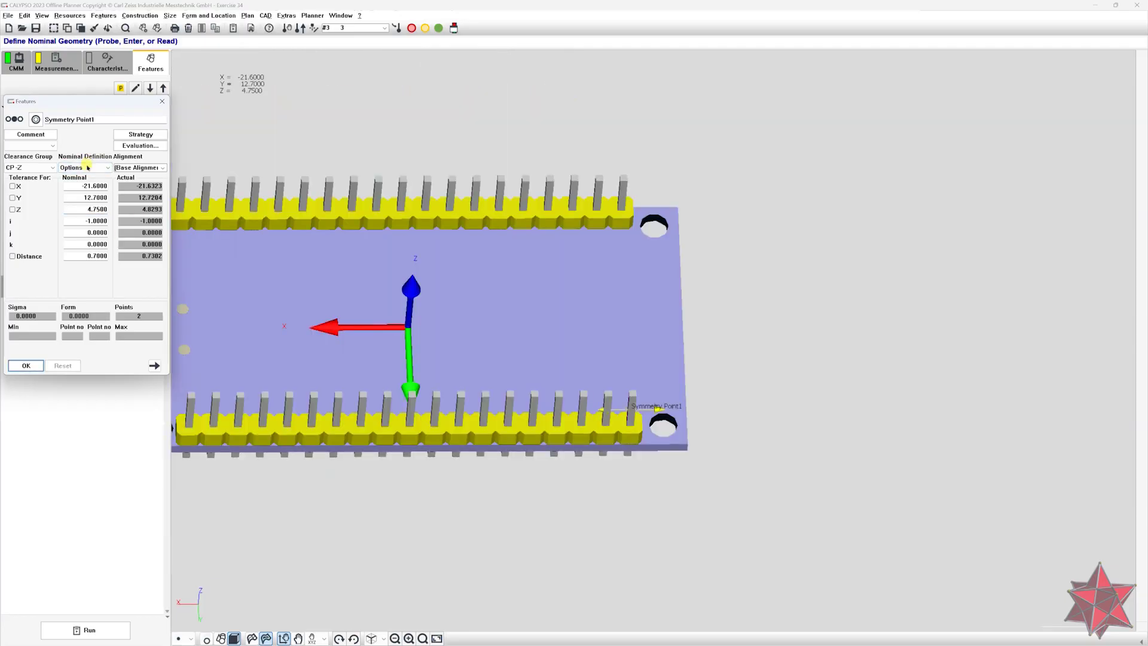
- Change the symmetry point's nominal definition to Pattern and create a new 2D linear pattern
{"action": "left_click", "coordinate": [87, 168]}
{"action": "left_click", "coordinate": [92, 201]}
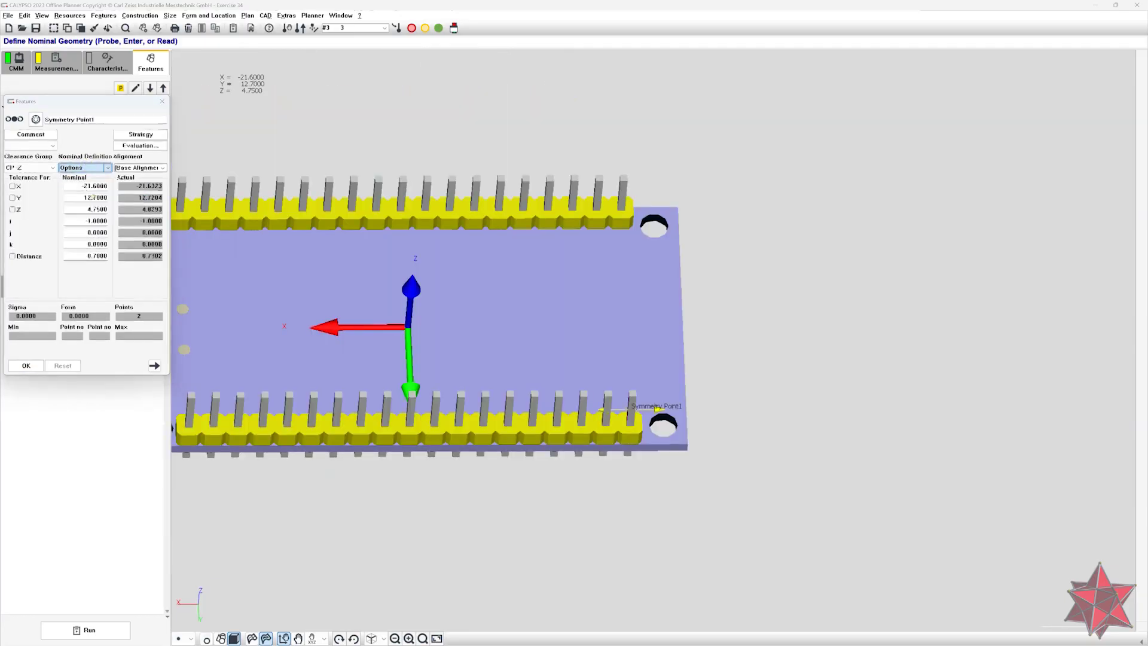
{"action": "double_click", "coordinate": [18, 208]}
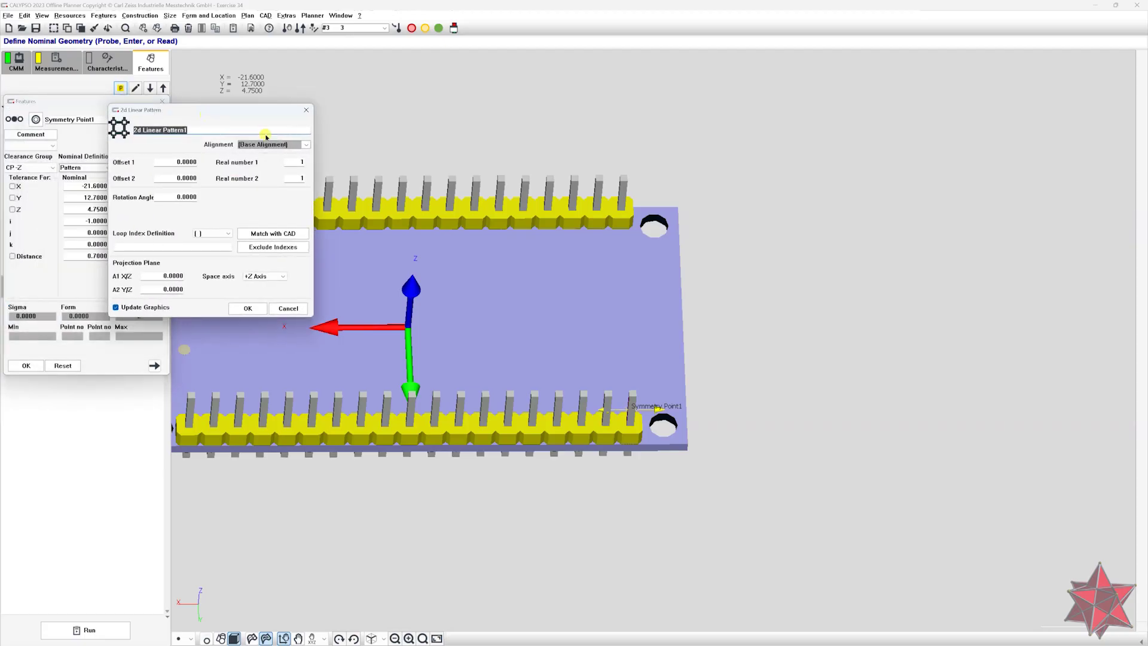
- Set the linear pattern's Offset 1 to 25.4 with real number 2, and Offset 2 to 2.45 with real number 19
{"action": "left_click", "coordinate": [174, 161]}
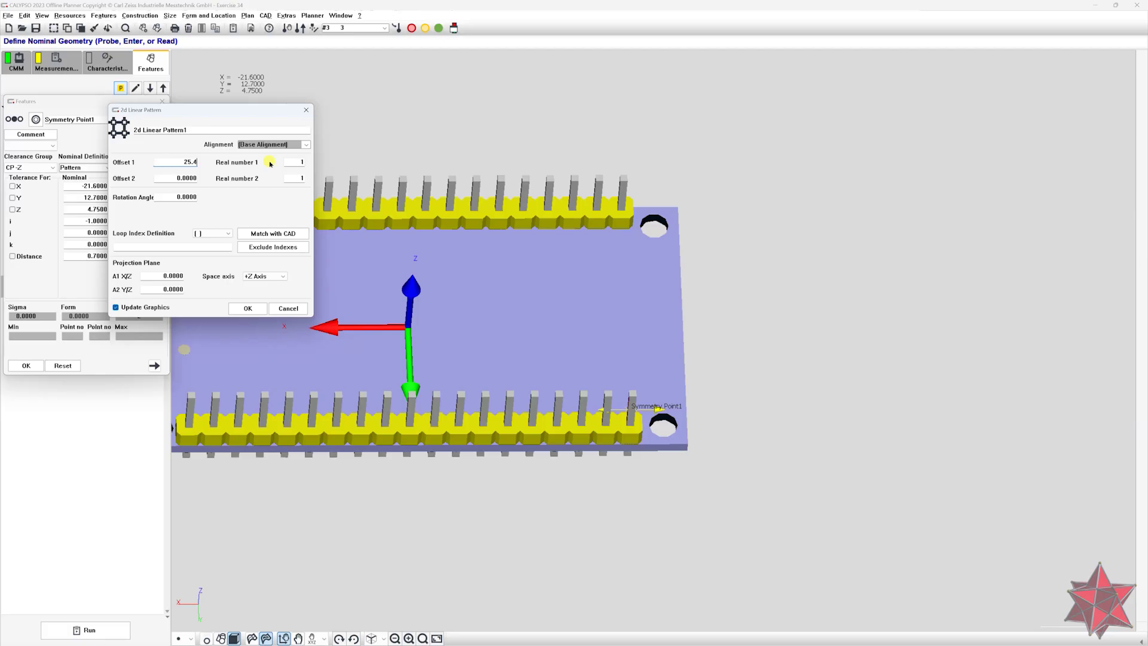
{"action": "left_click", "coordinate": [306, 163]}
{"action": "left_click", "coordinate": [173, 179]}
{"action": "key", "text": "Tab"}
{"action": "type", "text": "19"}
{"action": "key", "text": "Tab"}
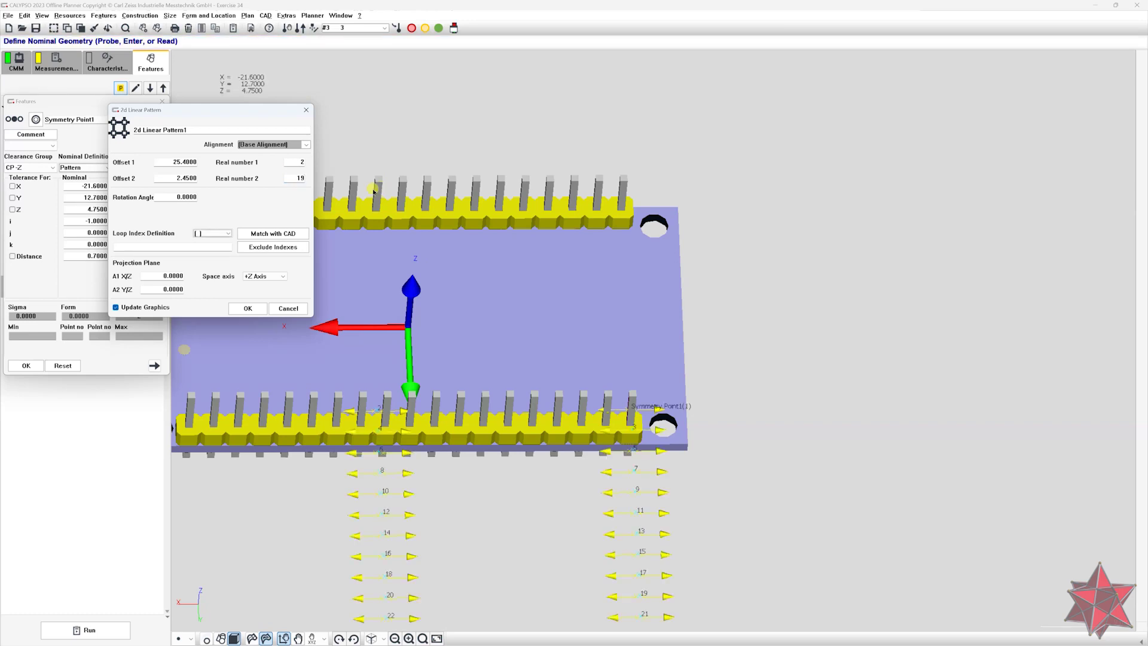
- Set the pattern's rotation angle to -90, check the points along both pin rows, and accept the pattern and symmetry point
{"action": "right_click_drag", "start_coordinate": [637, 115], "coordinate": [900, 110]}
{"action": "scroll", "coordinate": [845, 210], "scroll_direction": "down", "scroll_amount": 3}
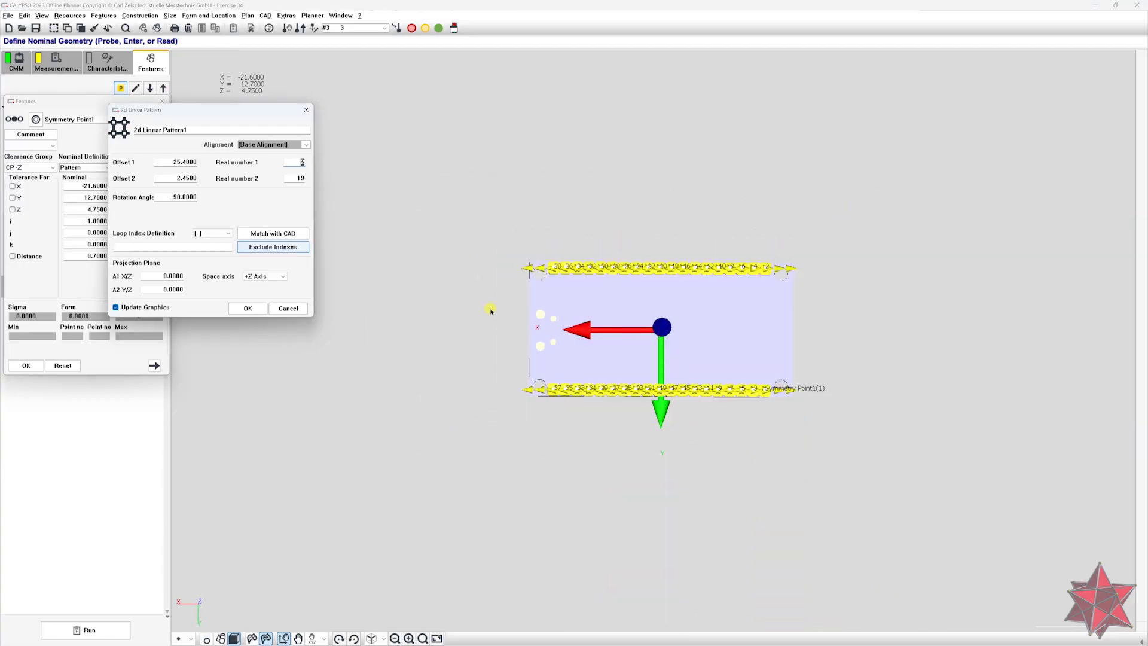
{"action": "left_click_drag", "start_coordinate": [490, 311], "coordinate": [490, 193]}
{"action": "scroll", "coordinate": [767, 388], "scroll_direction": "up", "scroll_amount": 5}
{"action": "left_click_drag", "start_coordinate": [763, 433], "coordinate": [663, 458]}
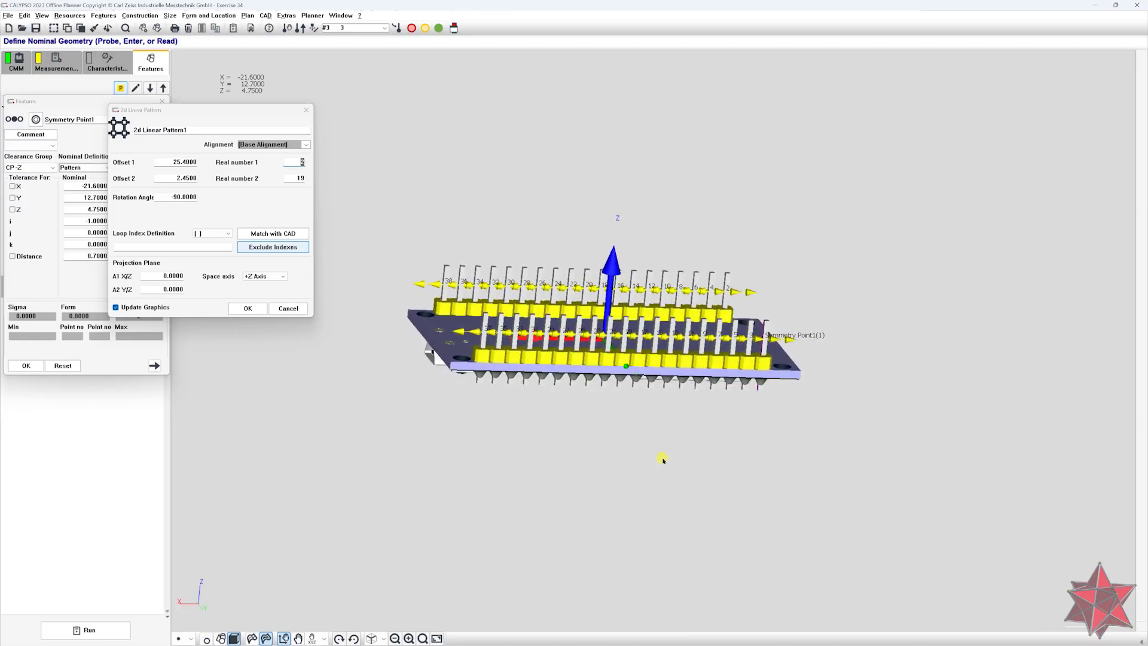
{"action": "left_click", "coordinate": [248, 308]}
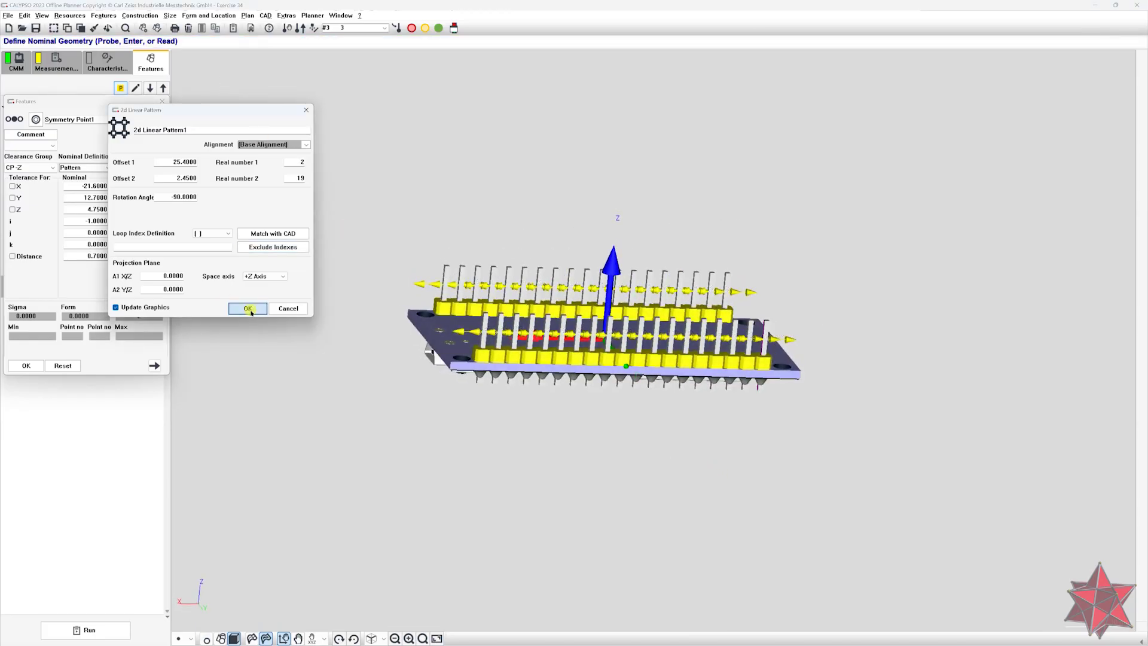
{"action": "left_click", "coordinate": [27, 365]}
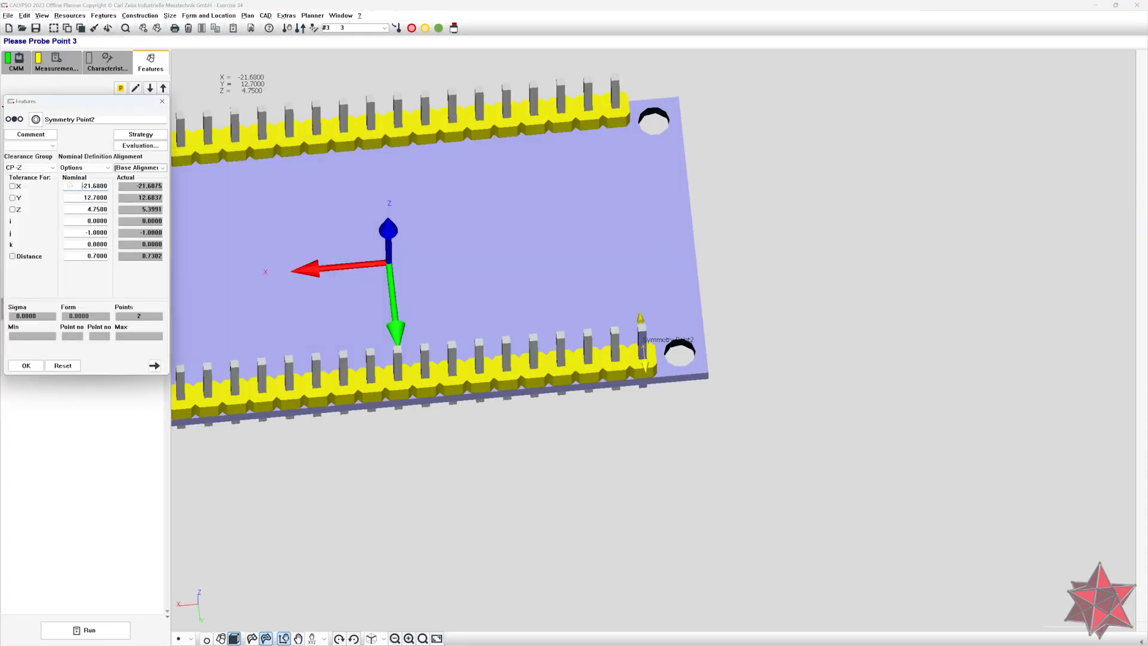
- Define Symmetry Point2's nominal X by a formula using Symmetry Point1's actual X, and accept the feature
{"action": "right_click", "coordinate": [69, 186]}
{"action": "left_click", "coordinate": [89, 192]}
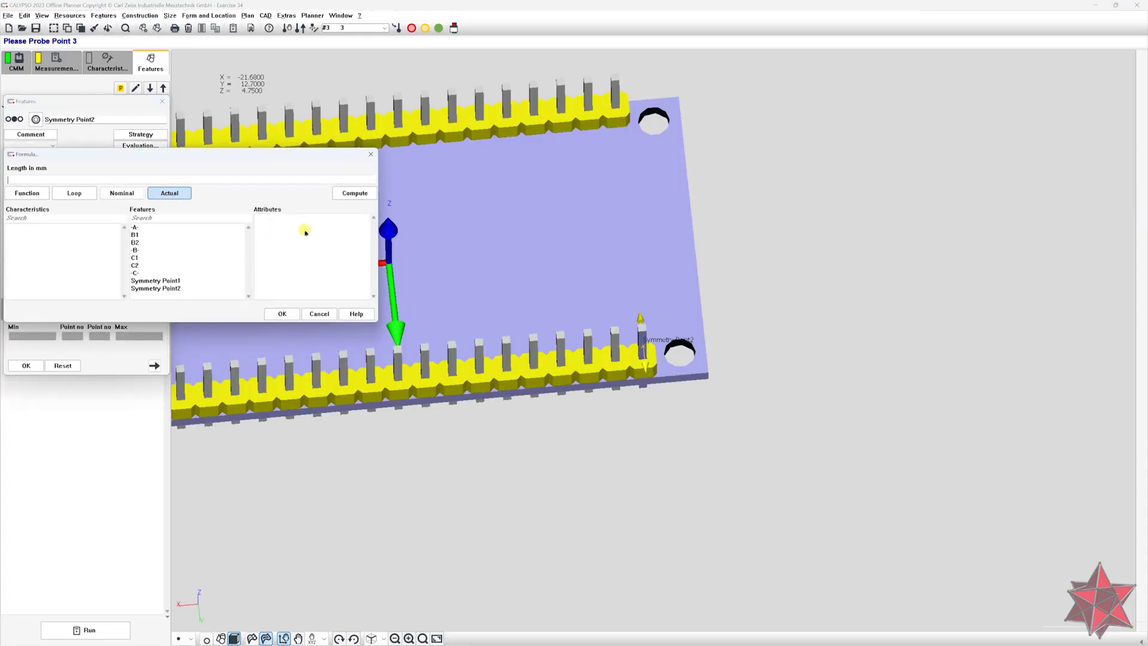
{"action": "left_click", "coordinate": [178, 279]}
{"action": "left_click", "coordinate": [274, 221]}
{"action": "left_click", "coordinate": [289, 314]}
{"action": "left_click", "coordinate": [29, 363]}
{"action": "left_click", "coordinate": [386, 399]}
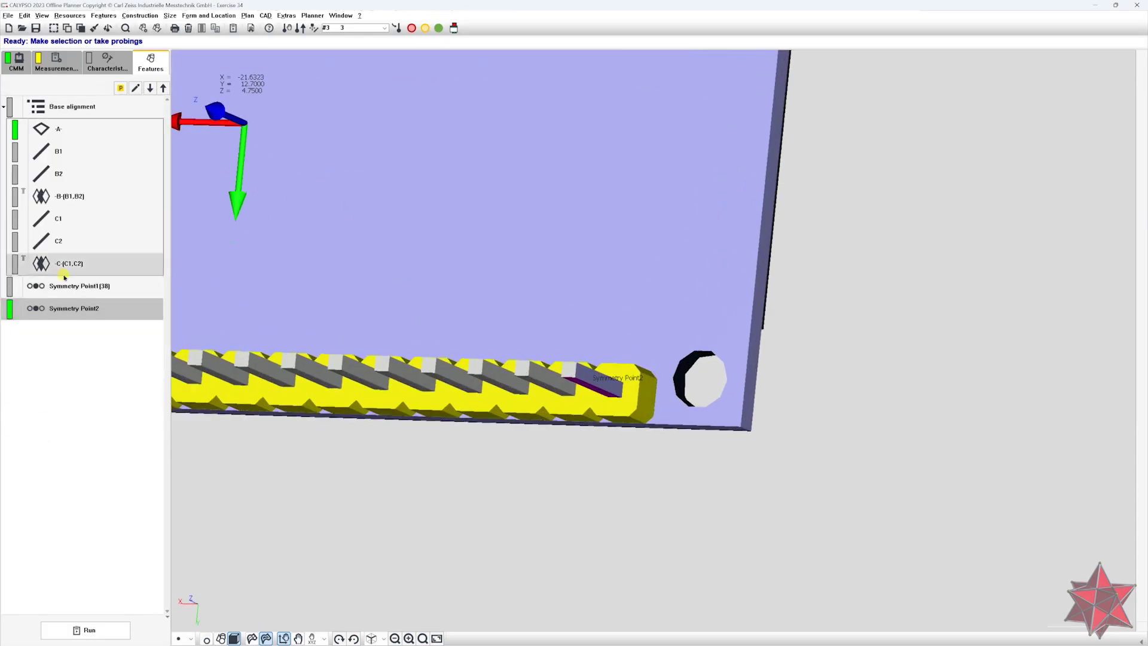
- Duplicate the patterned Symmetry Point1 in the feature list
{"action": "left_click", "coordinate": [66, 286]}
{"action": "key", "text": "ctrl+v"}
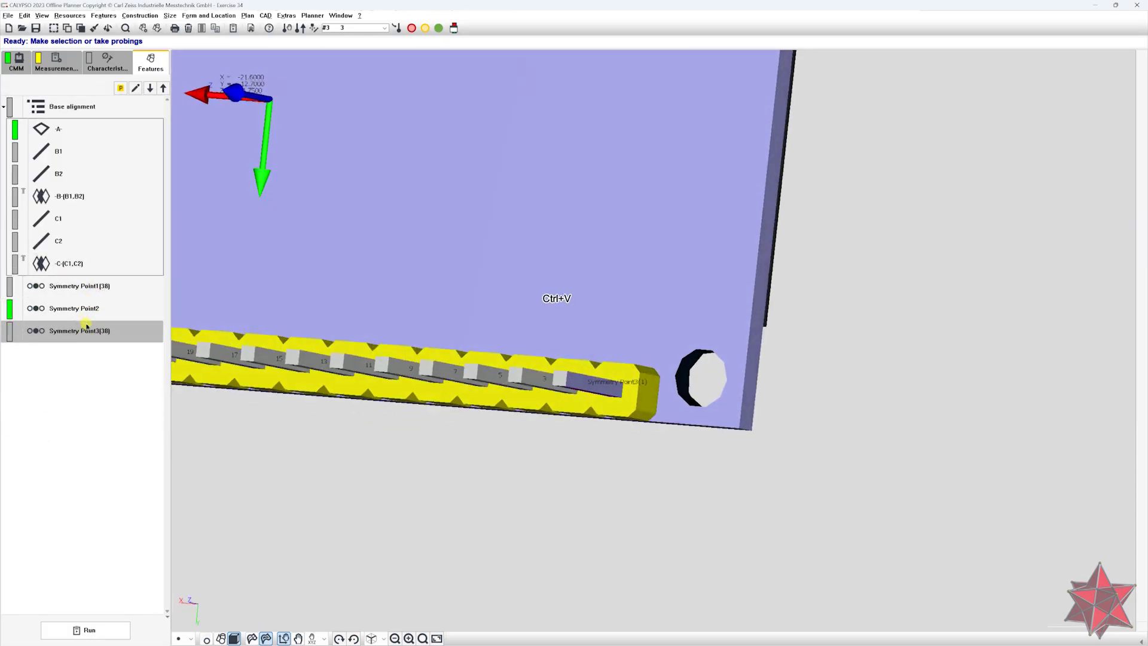
- Enable the distance tolerance of Symmetry Point2 with upper and lower limits of 0.1, and accept the feature
{"action": "double_click", "coordinate": [87, 330]}
{"action": "left_click", "coordinate": [162, 102]}
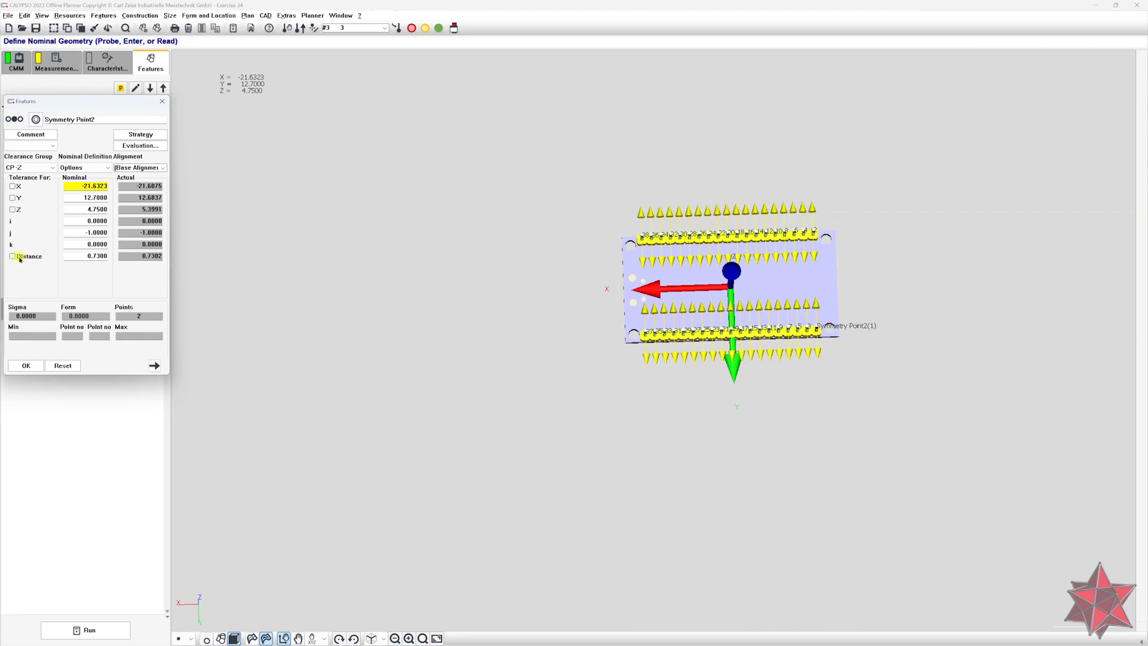
{"action": "left_click", "coordinate": [20, 258]}
{"action": "double_click", "coordinate": [232, 255]}
{"action": "left_click", "coordinate": [27, 365]}
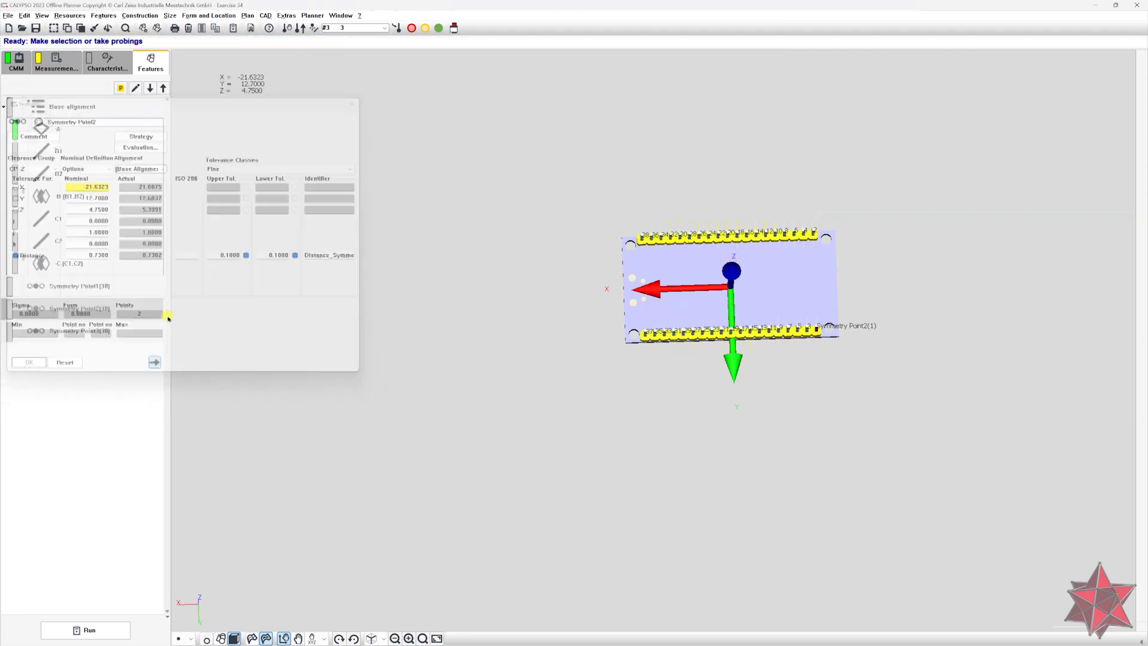
- Add a position characteristic and assign the whole Symmetry Point3 pattern as its feature
{"action": "left_click", "coordinate": [225, 16]}
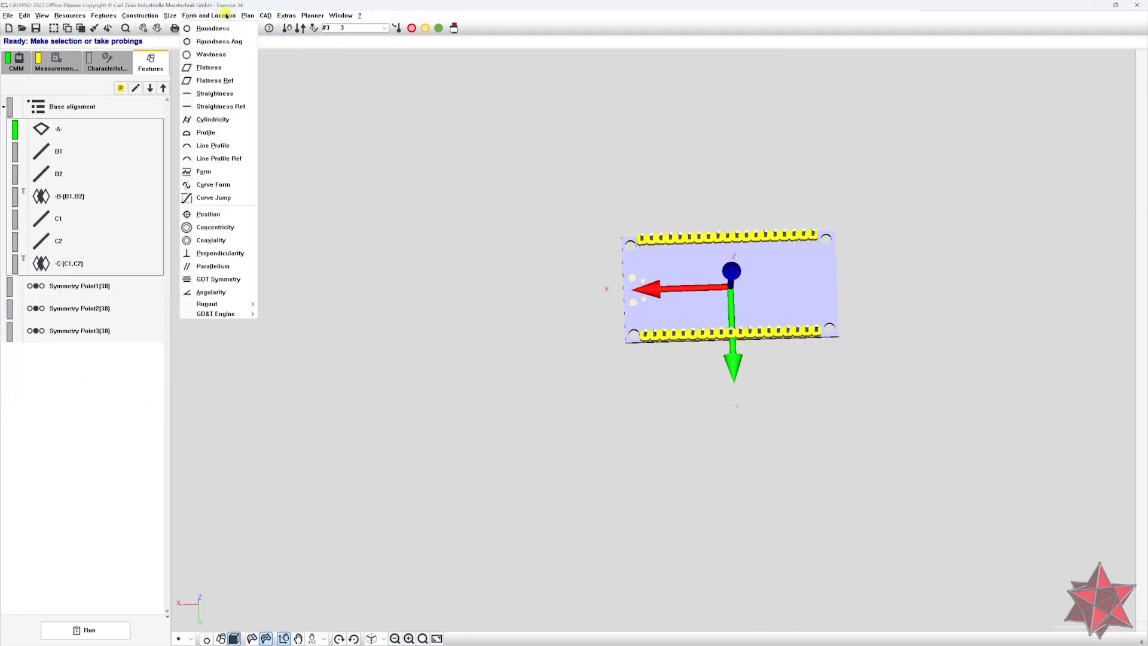
{"action": "left_click", "coordinate": [208, 214]}
{"action": "double_click", "coordinate": [55, 265]}
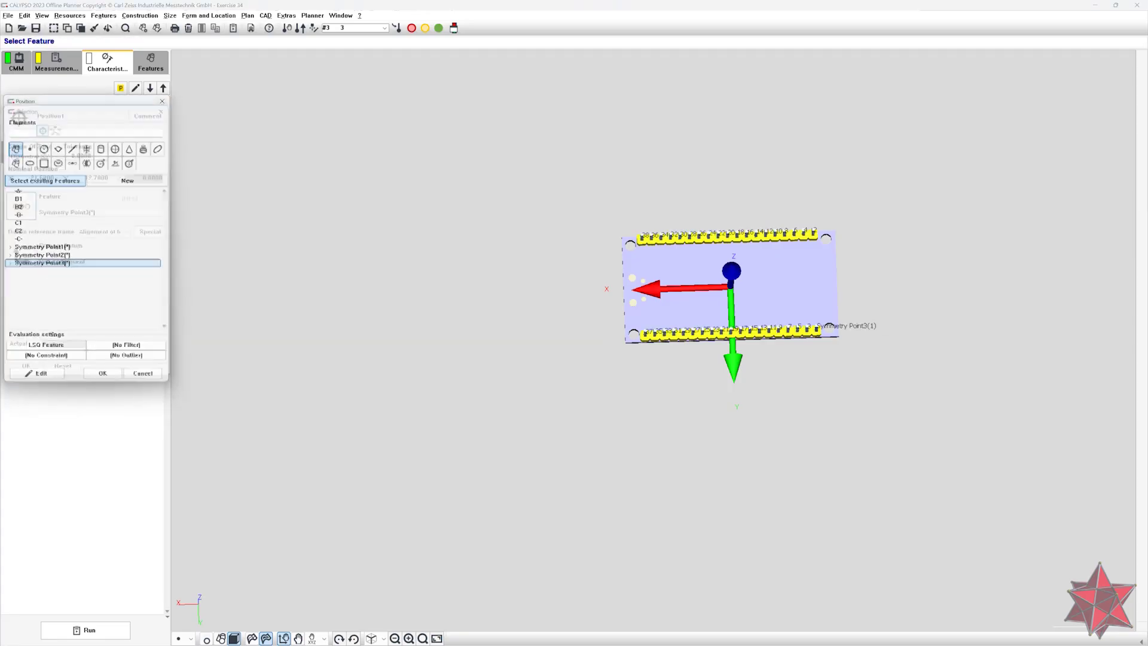
{"action": "left_click_drag", "start_coordinate": [747, 323], "coordinate": [717, 324]}
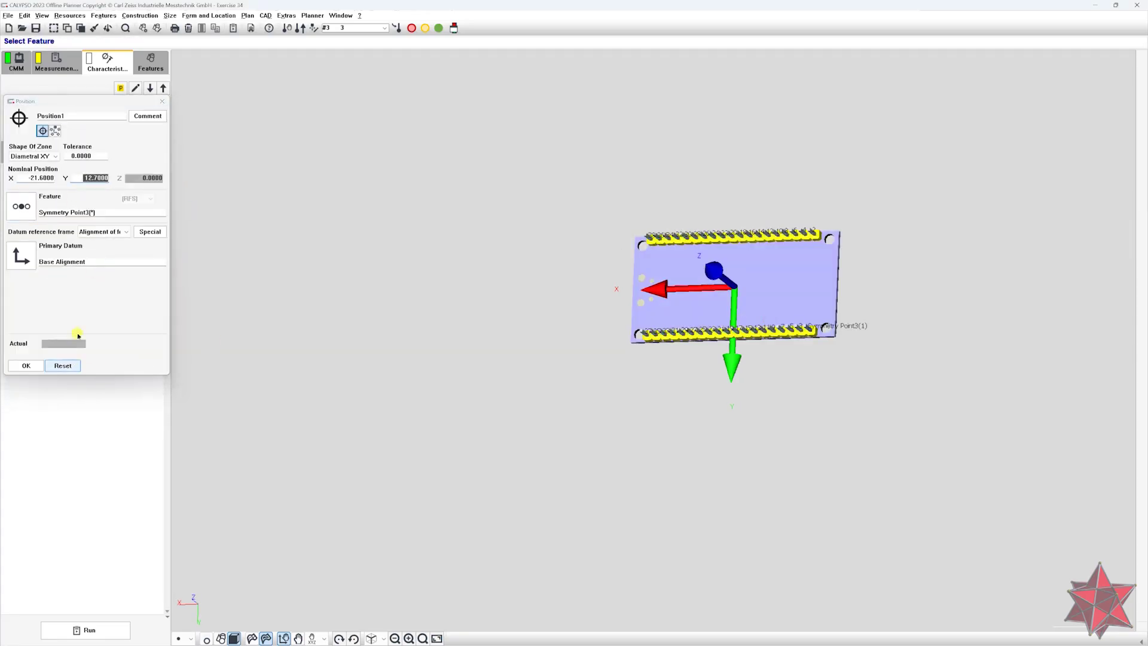
- Set the position characteristic's tolerance to 0.1
{"action": "double_click", "coordinate": [85, 156]}
{"action": "type", "text": "0.1"}
{"action": "key", "text": "Tab"}
- Check the pins' position callout in the Exercise 33.pdf drawing, set the position tolerance to 0.2, and accept the characteristic
{"action": "key", "text": "alt+Tab"}
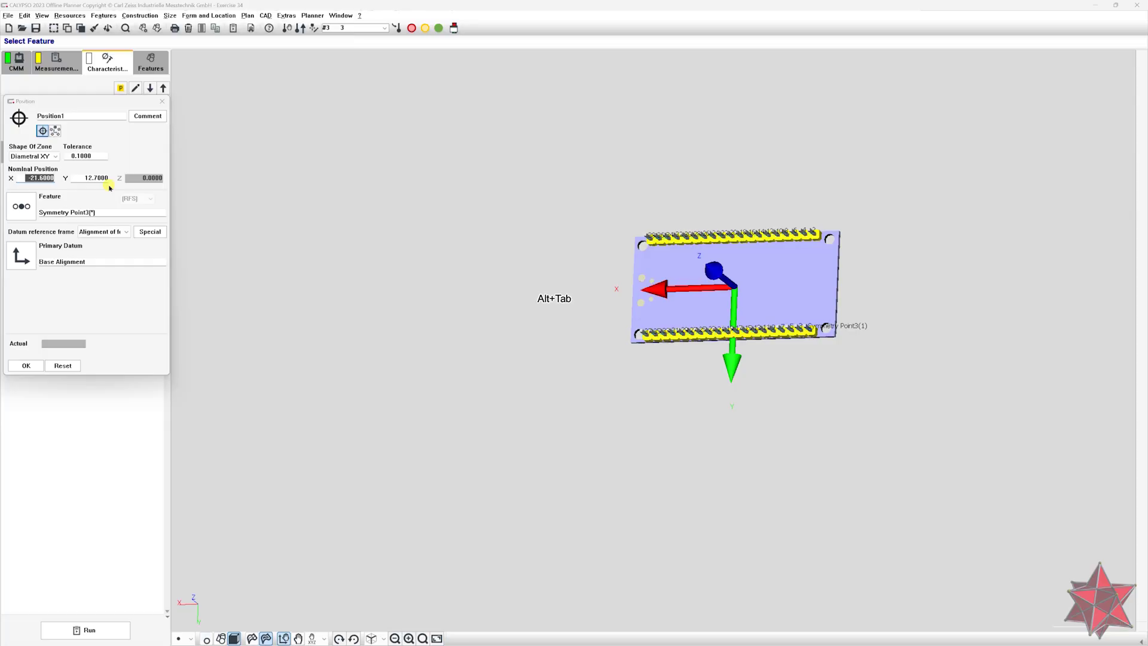
{"action": "key", "text": "alt+Tab"}
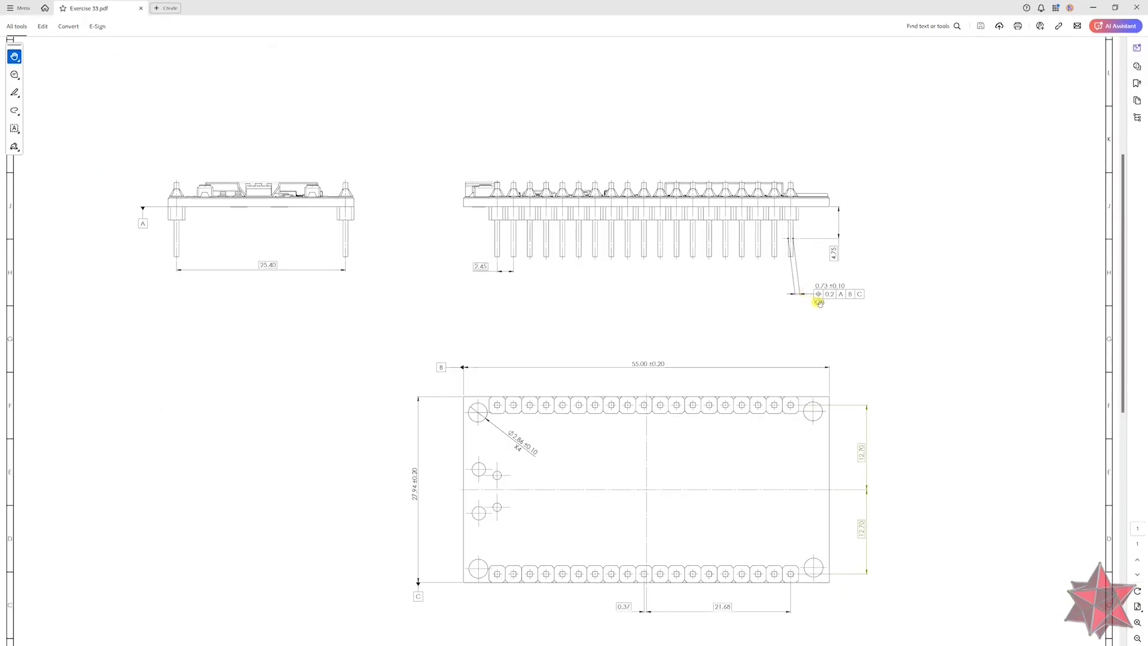
{"action": "key", "text": "alt+Tab"}
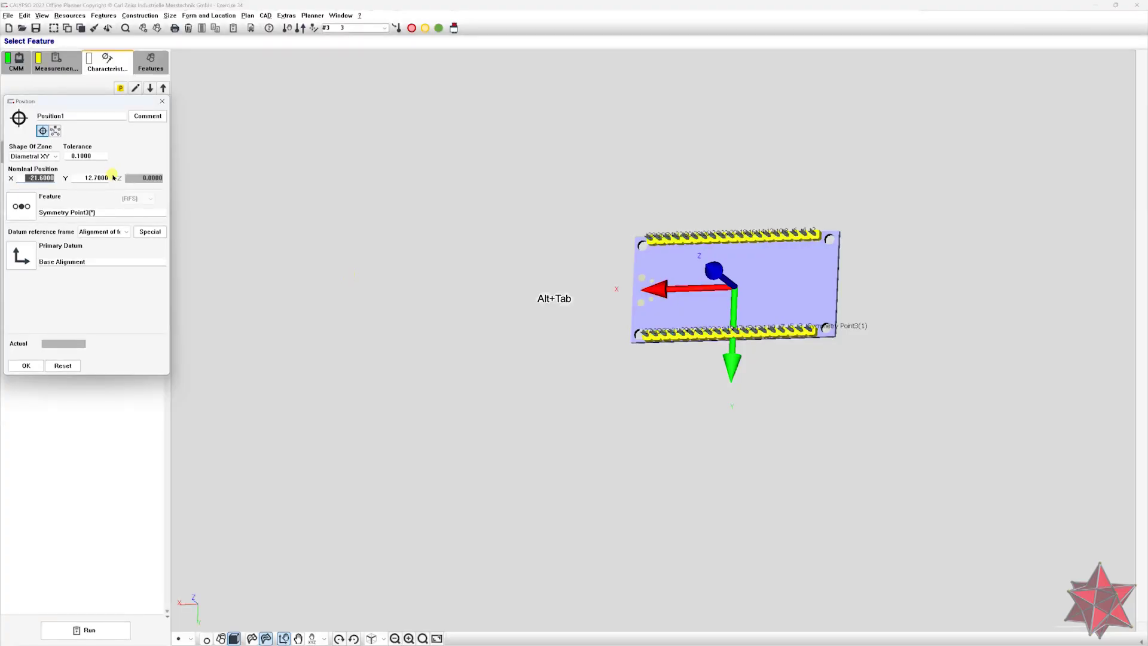
{"action": "left_click", "coordinate": [88, 156]}
{"action": "type", "text": "2"}
{"action": "left_click", "coordinate": [33, 366]}
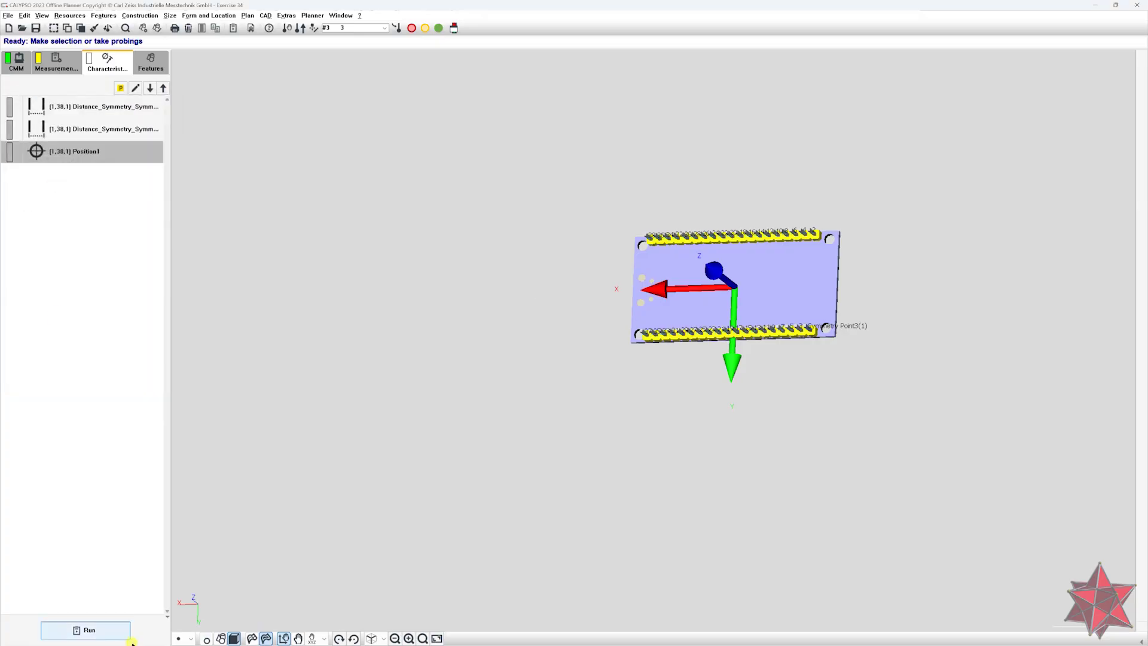
- Run the measurement plan for all characteristics, using Current Alignment as the start alignment
{"action": "left_click", "coordinate": [112, 629]}
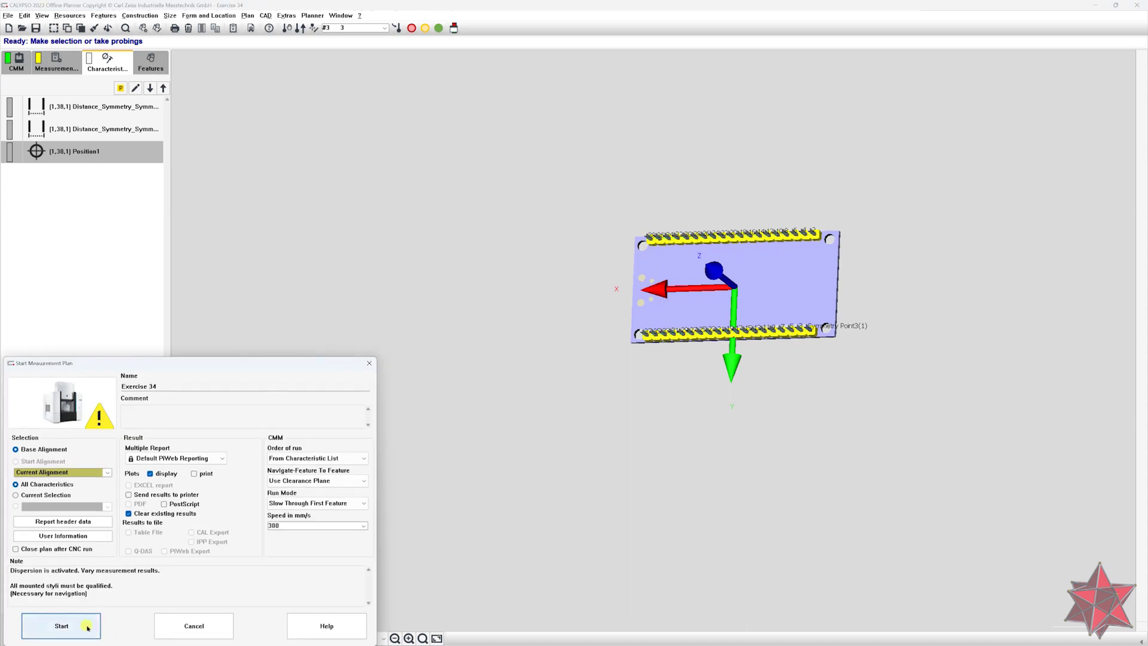
{"action": "left_click", "coordinate": [103, 472]}
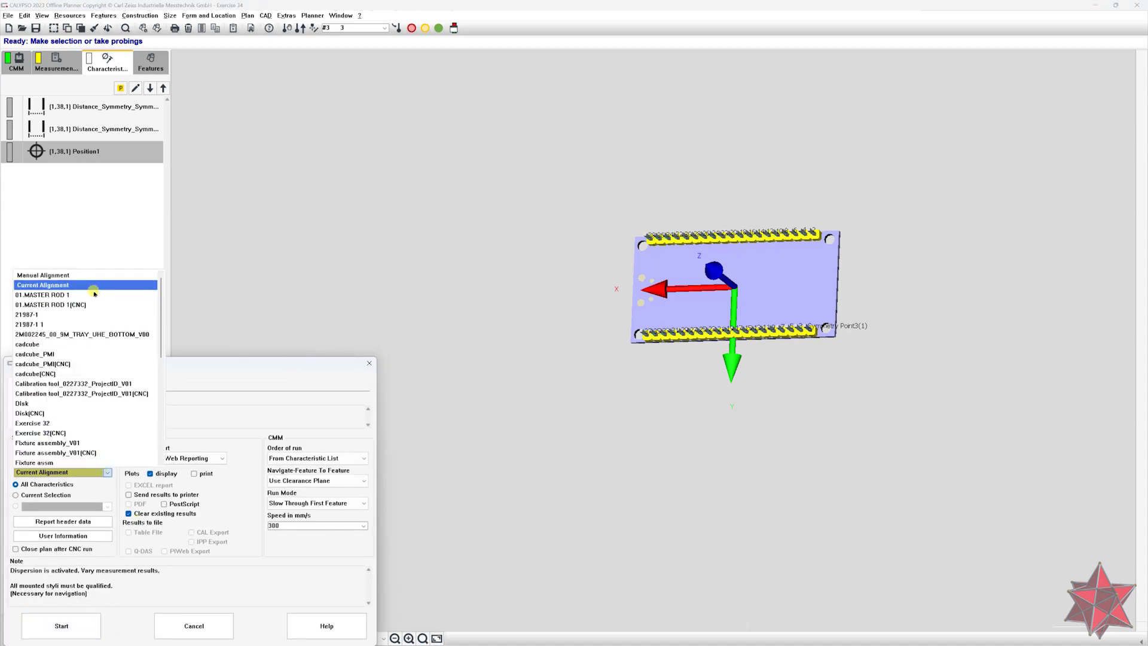
{"action": "left_click", "coordinate": [92, 292]}
{"action": "left_click", "coordinate": [107, 473]}
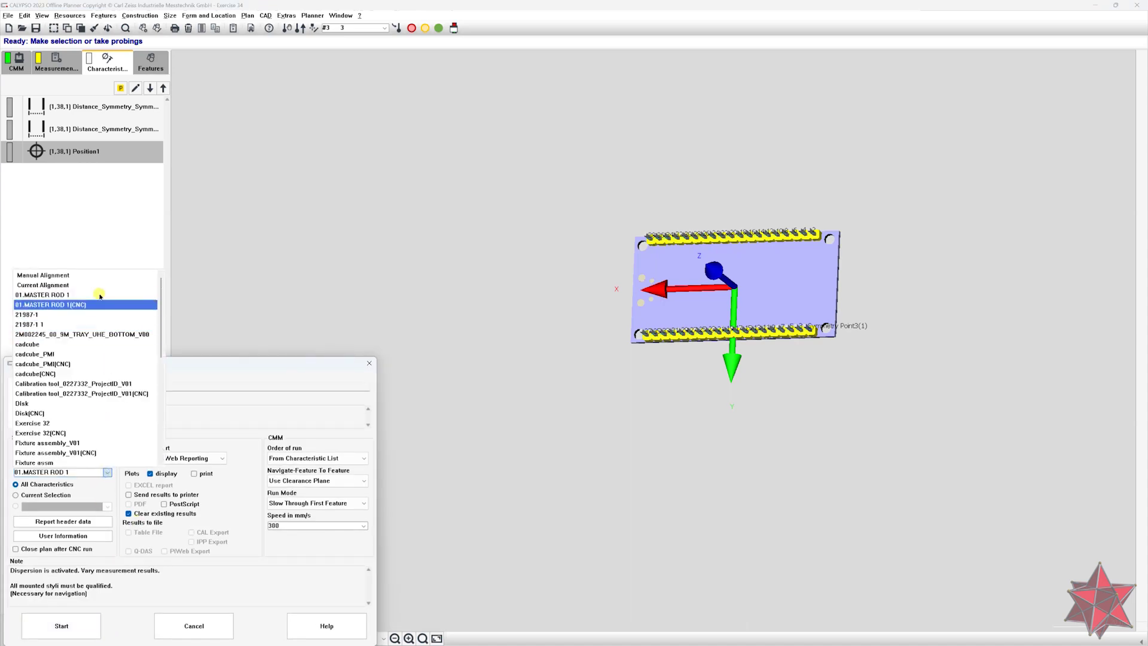
{"action": "left_click", "coordinate": [86, 287]}
{"action": "left_click", "coordinate": [108, 473]}
{"action": "left_click", "coordinate": [85, 289]}
{"action": "left_click", "coordinate": [66, 625]}
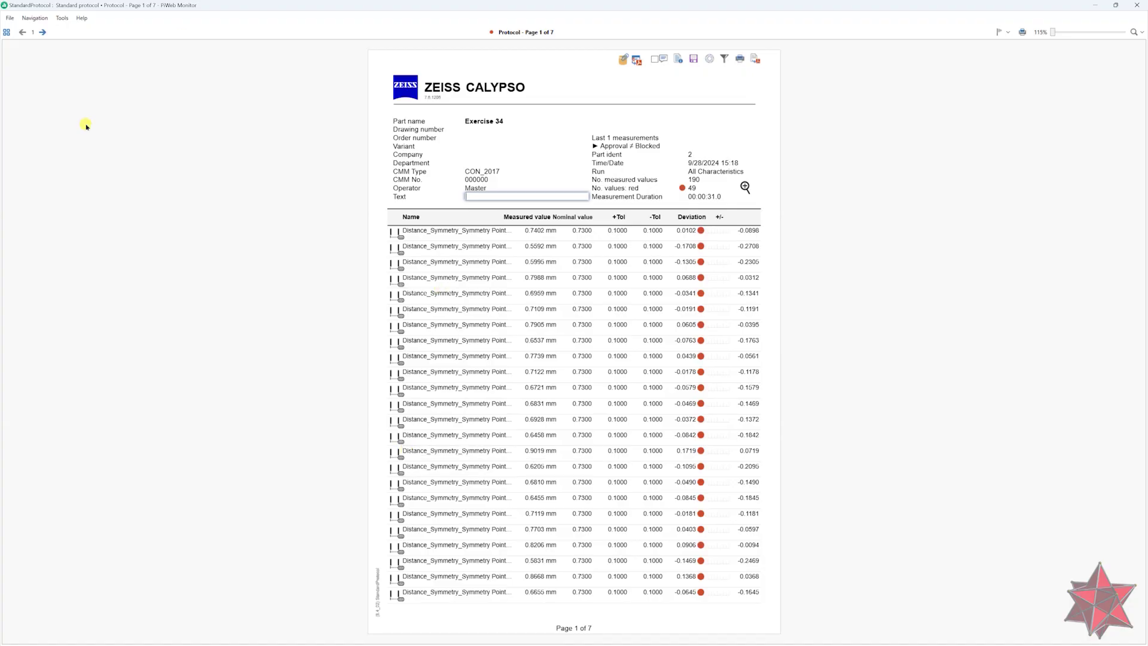
- Review the pin distance and position results across the pages of the measurement report
{"action": "left_click", "coordinate": [44, 33]}
{"action": "left_click", "coordinate": [43, 33]}
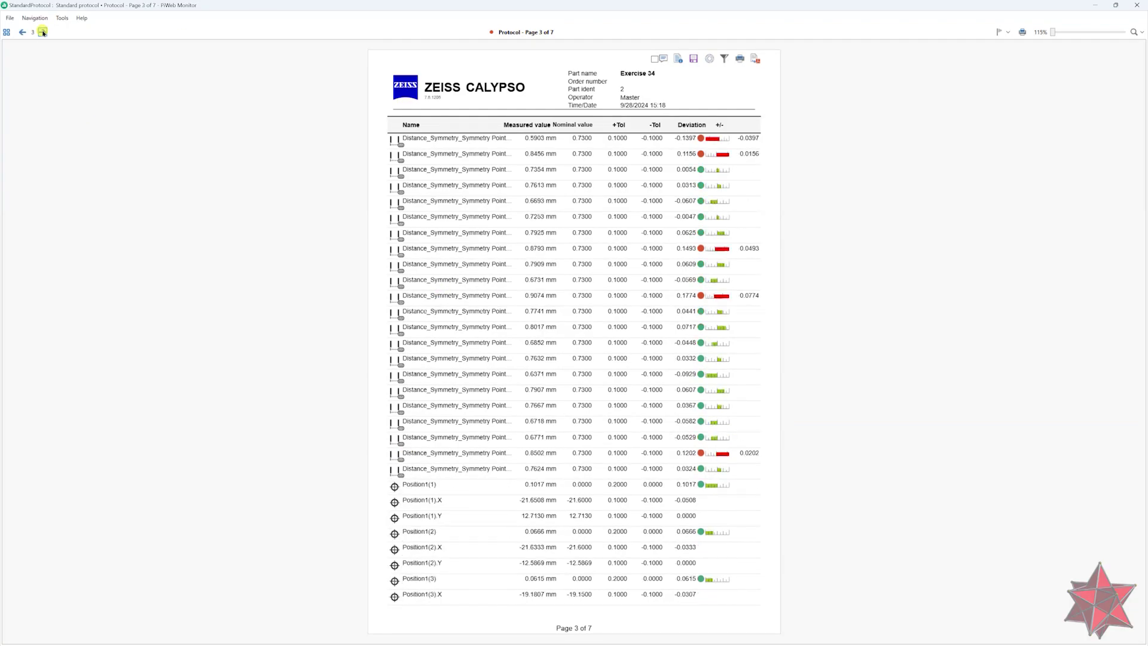
{"action": "left_click", "coordinate": [43, 33]}
{"action": "left_click", "coordinate": [43, 33]}
{"action": "left_click", "coordinate": [43, 33]}
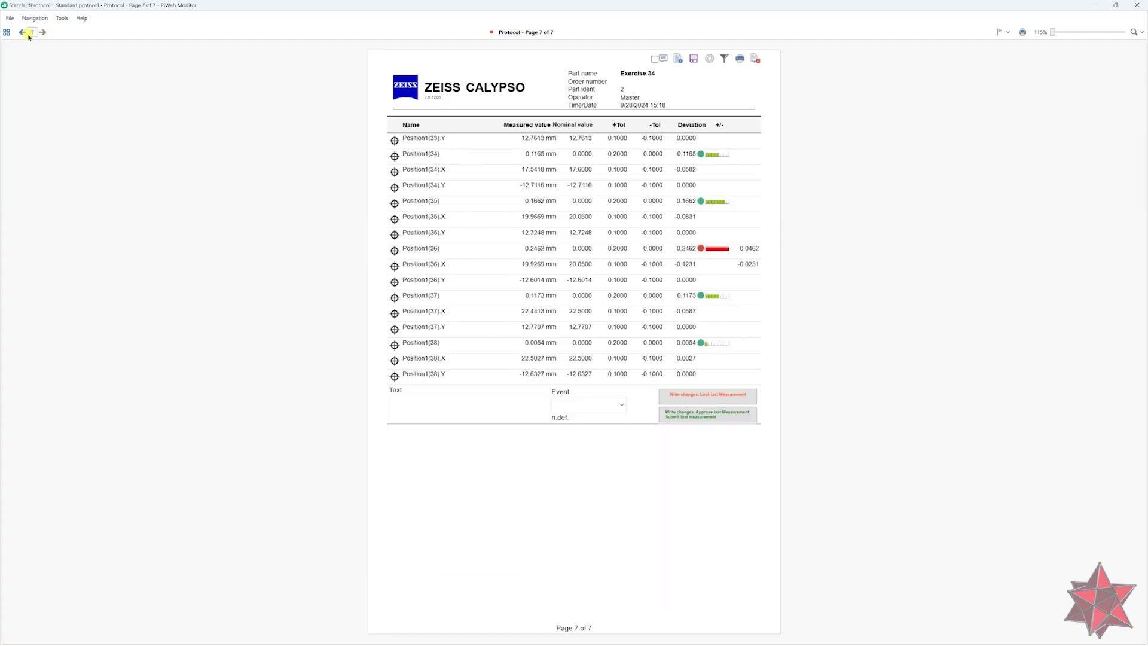
{"action": "left_click", "coordinate": [25, 34]}
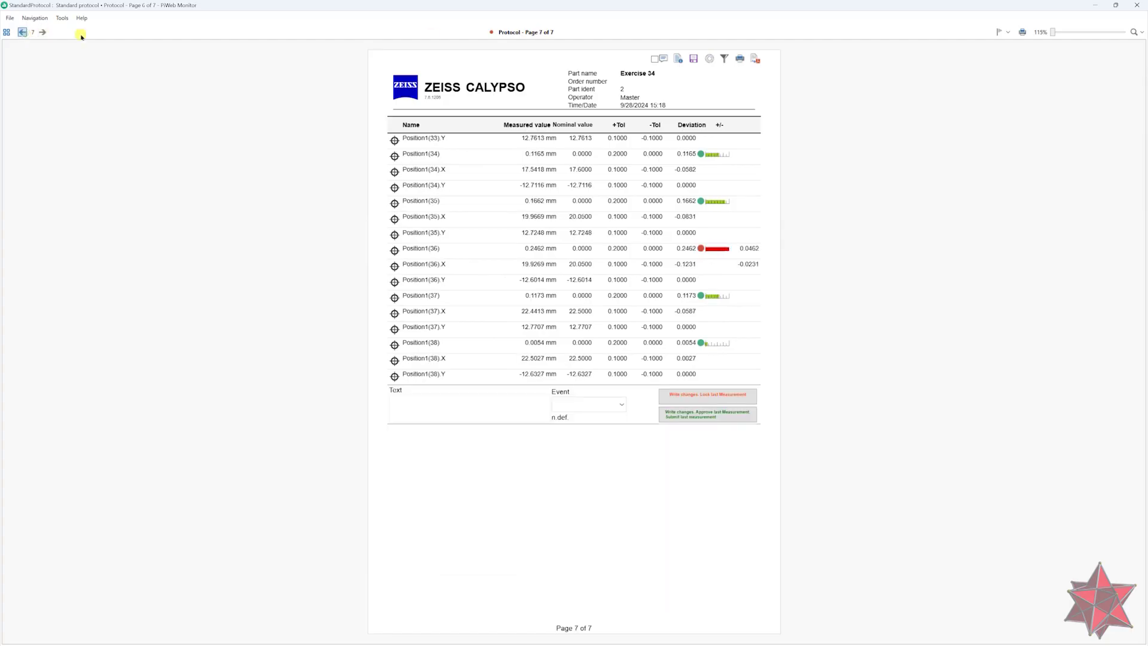
- Switch the report's protocol row template to Detailed and close the template settings
{"action": "left_click", "coordinate": [710, 59]}
{"action": "left_click", "coordinate": [590, 237]}
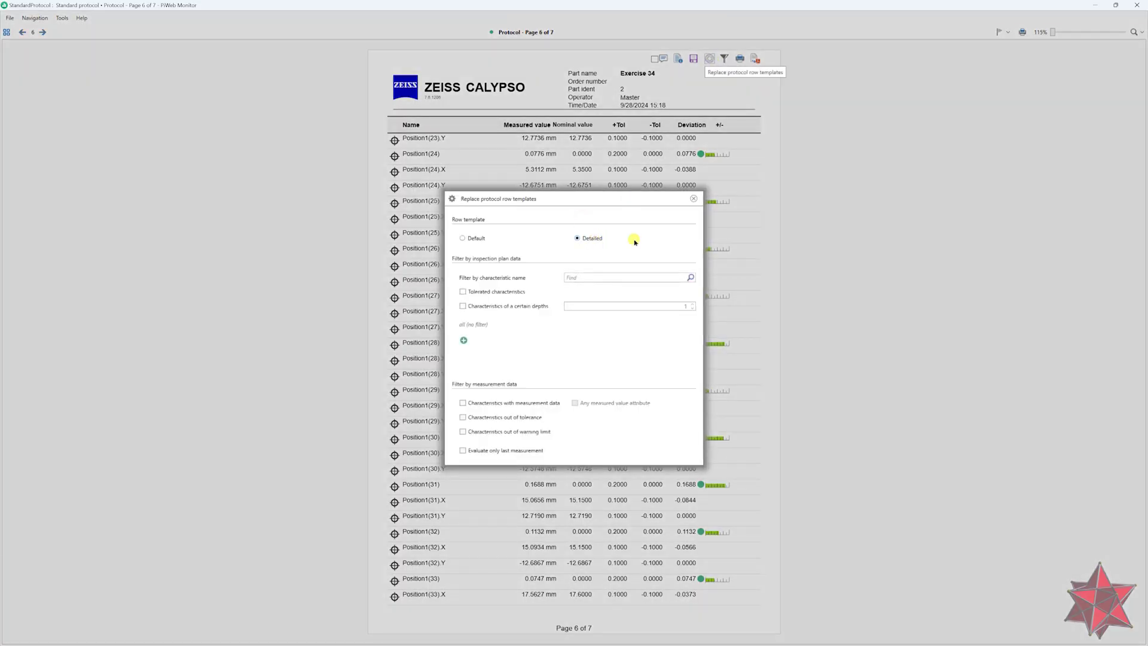
{"action": "left_click", "coordinate": [693, 199]}
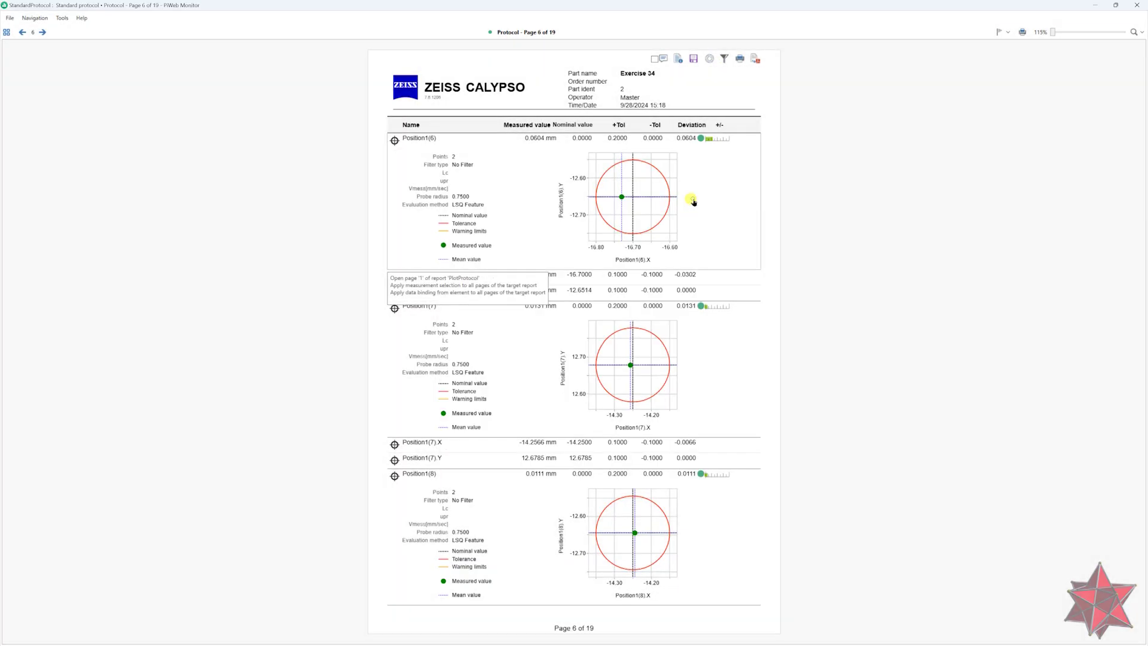